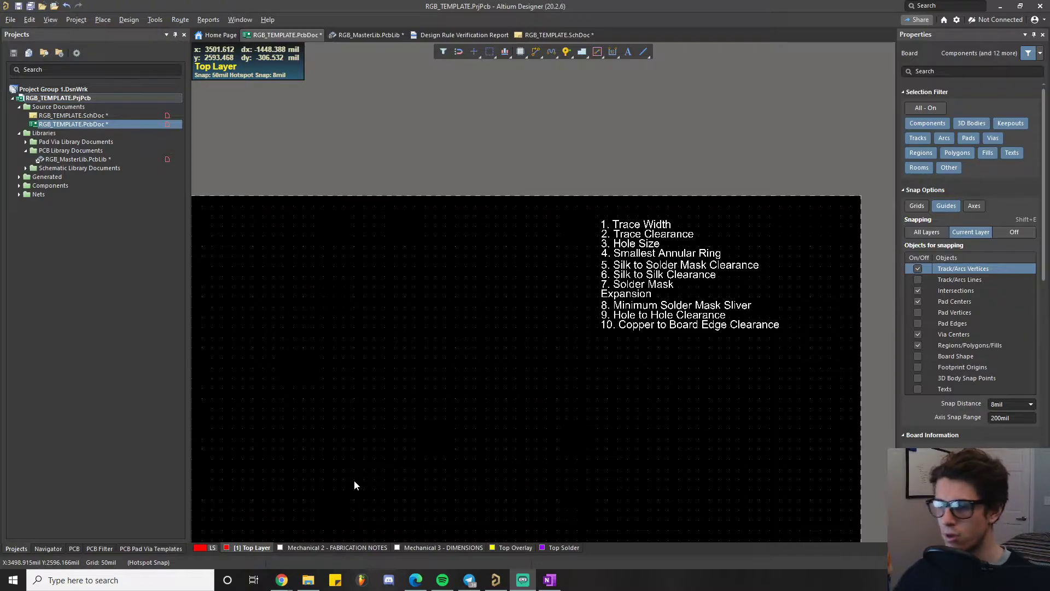
# Zoom and pan over the board to read the ten-item DFM rule list
pyautogui.keyDown('ctrl'); pyautogui.scroll(4, 611, 398); pyautogui.keyUp('ctrl')
pyautogui.moveTo(643, 299); pyautogui.dragTo(529, 412, button='right')
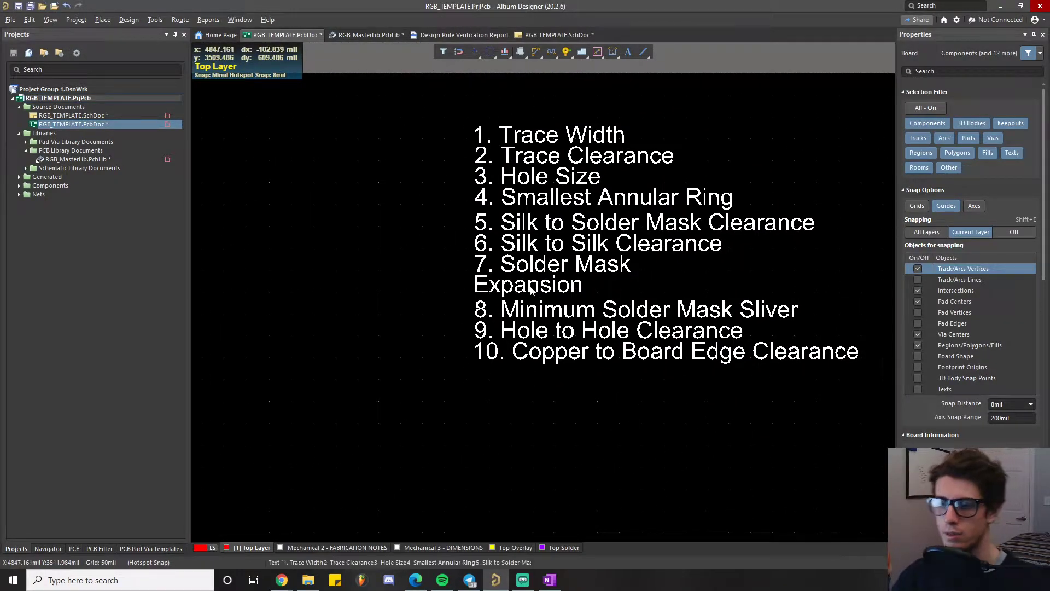
pyautogui.keyDown('ctrl'); pyautogui.scroll(-4, 438, 328); pyautogui.keyUp('ctrl')
# Zoom in on the two test pads near R101–R103
pyautogui.moveTo(429, 432); pyautogui.dragTo(572, 321, button='right')
pyautogui.keyDown('ctrl'); pyautogui.scroll(5, 571, 328); pyautogui.keyUp('ctrl')
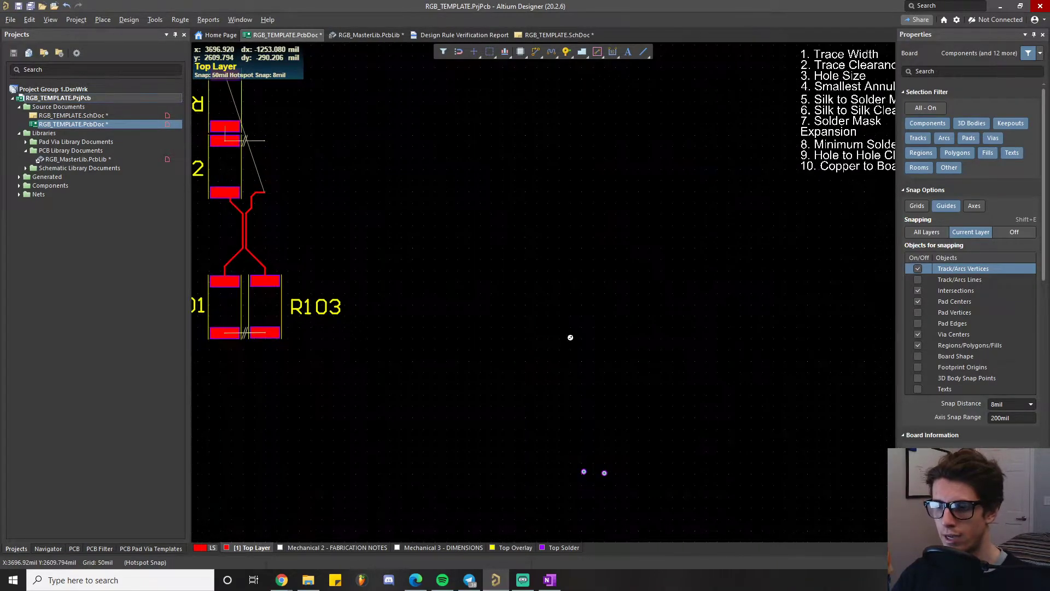
pyautogui.keyDown('ctrl'); pyautogui.scroll(2, 550, 298); pyautogui.keyUp('ctrl')
# Hide the Top Solder layer in View Configuration
pyautogui.click(199, 547)
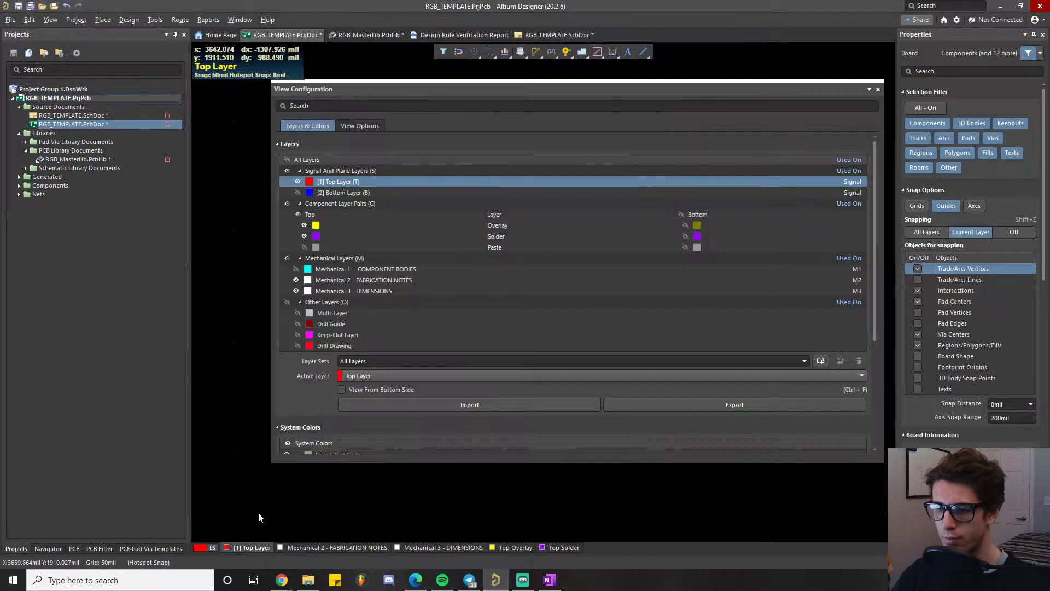
pyautogui.click(304, 237)
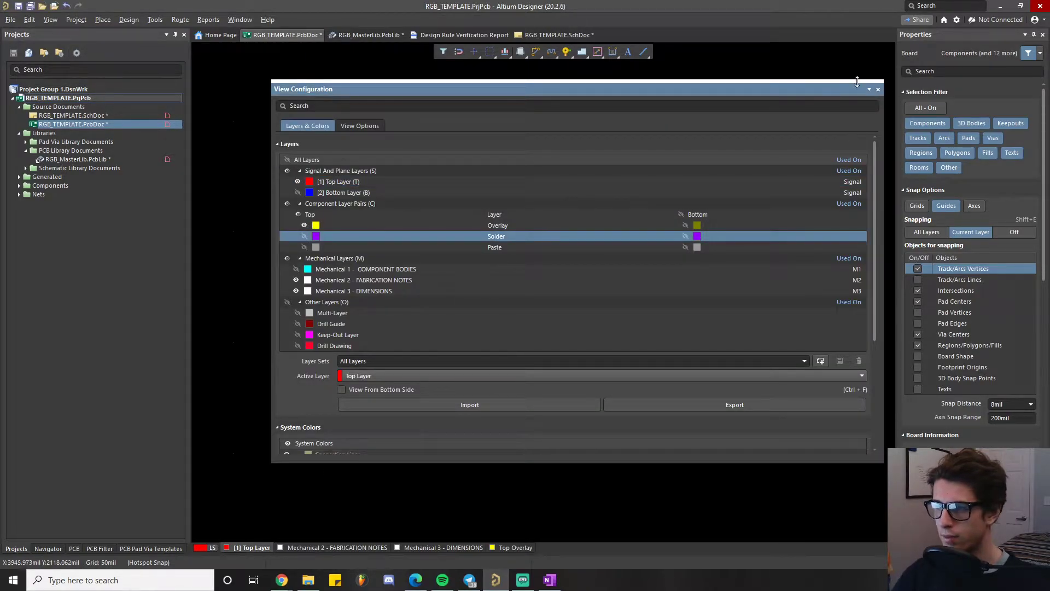
pyautogui.click(878, 89)
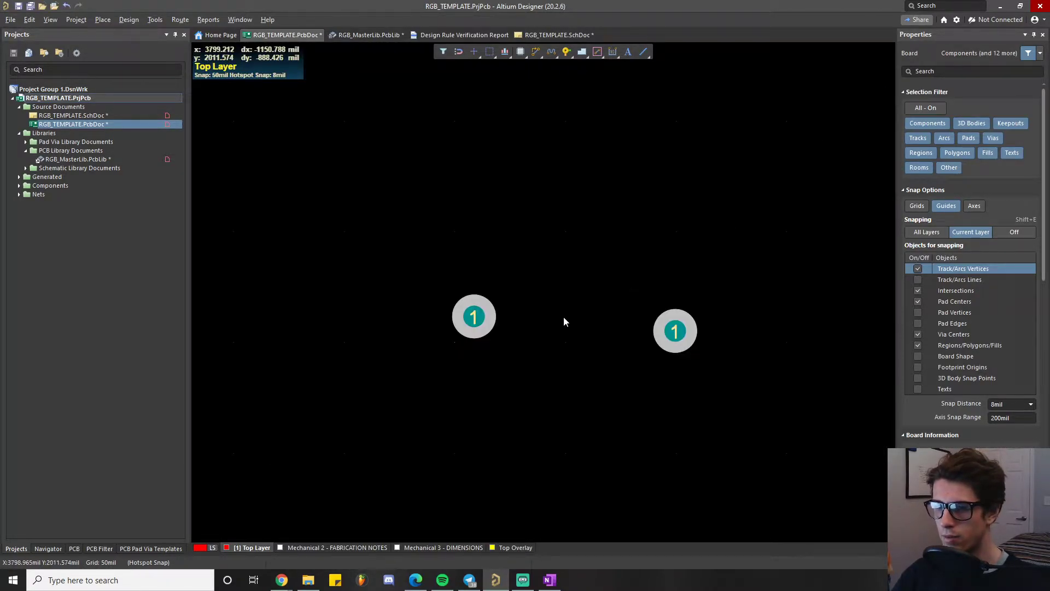
# Move the right test pad so it sits right beside the left pad
pyautogui.keyDown('ctrl'); pyautogui.scroll(2, 576, 311); pyautogui.keyUp('ctrl')
pyautogui.click(418, 316)
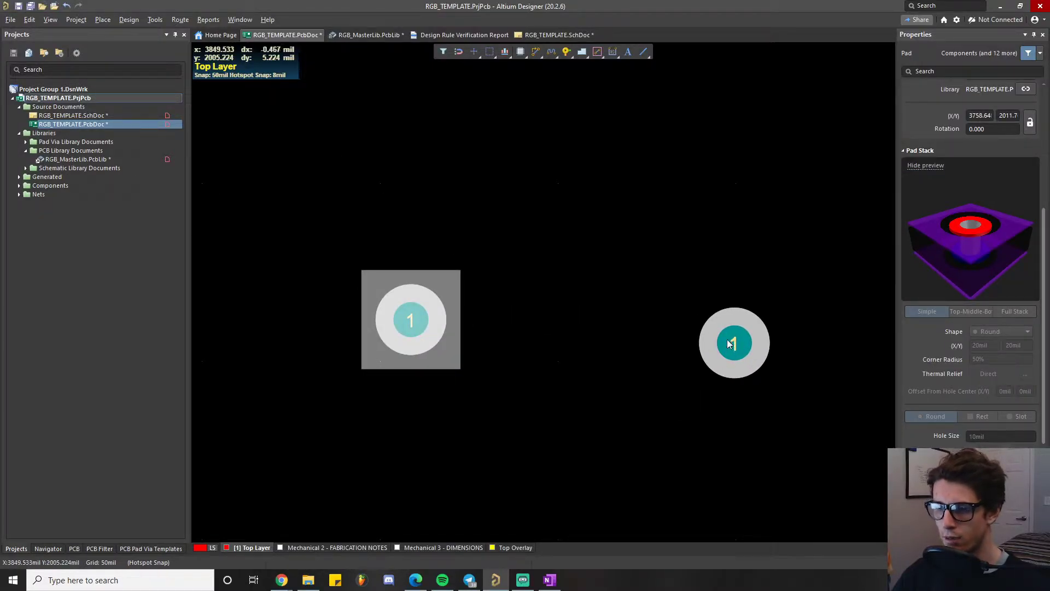
pyautogui.moveTo(724, 343); pyautogui.dragTo(487, 320)
pyautogui.click(574, 257)
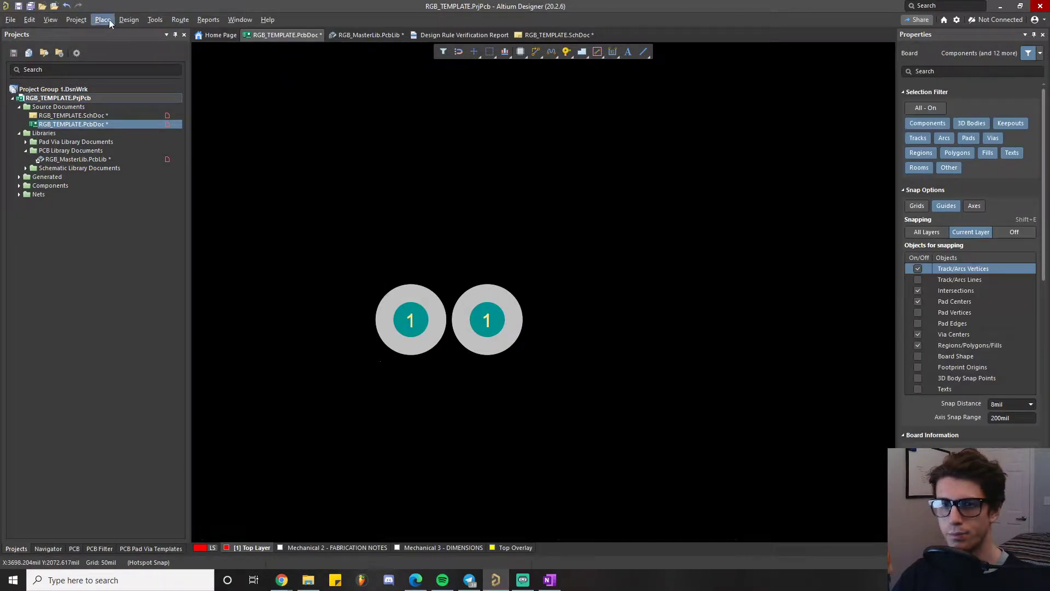
# Run a design rule check and review the report's 5 violations, including the 30mil Hole To Hole Clearance error
pyautogui.click(149, 22)
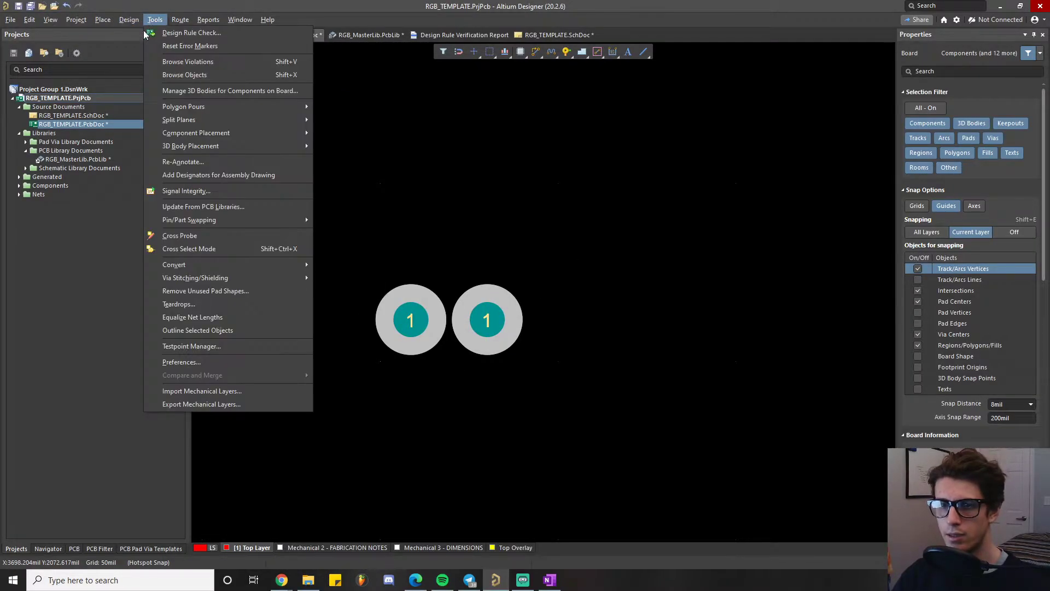
pyautogui.click(206, 33)
pyautogui.click(361, 465)
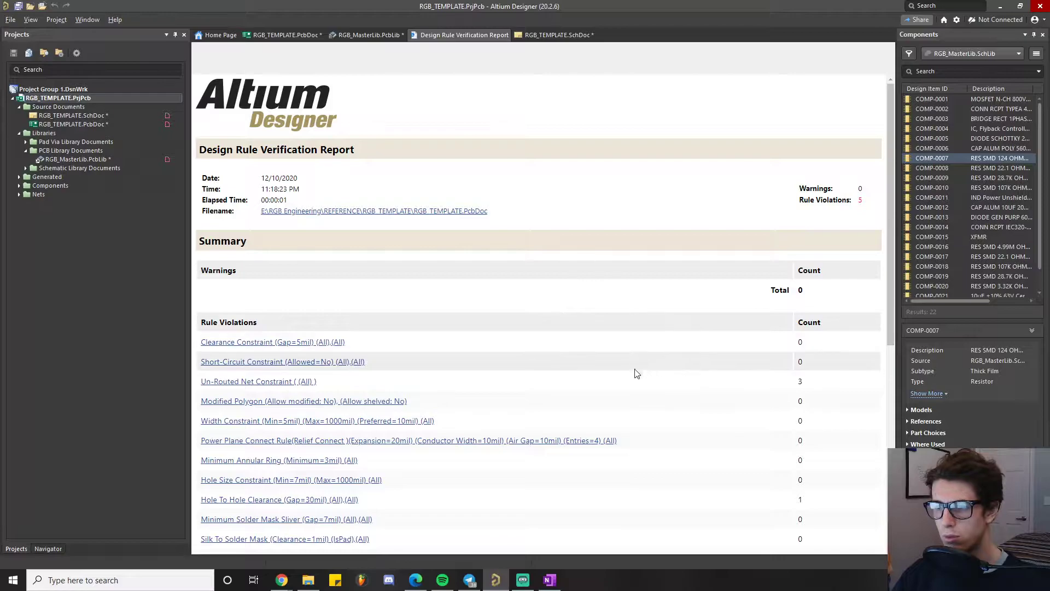
pyautogui.scroll(-3, 585, 306)
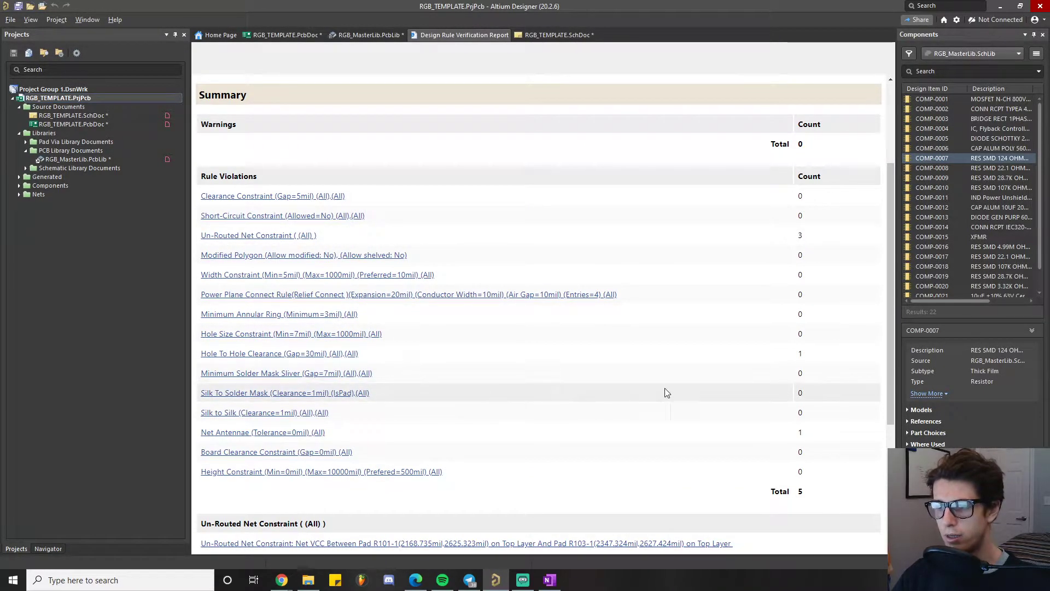
pyautogui.scroll(3, 547, 190)
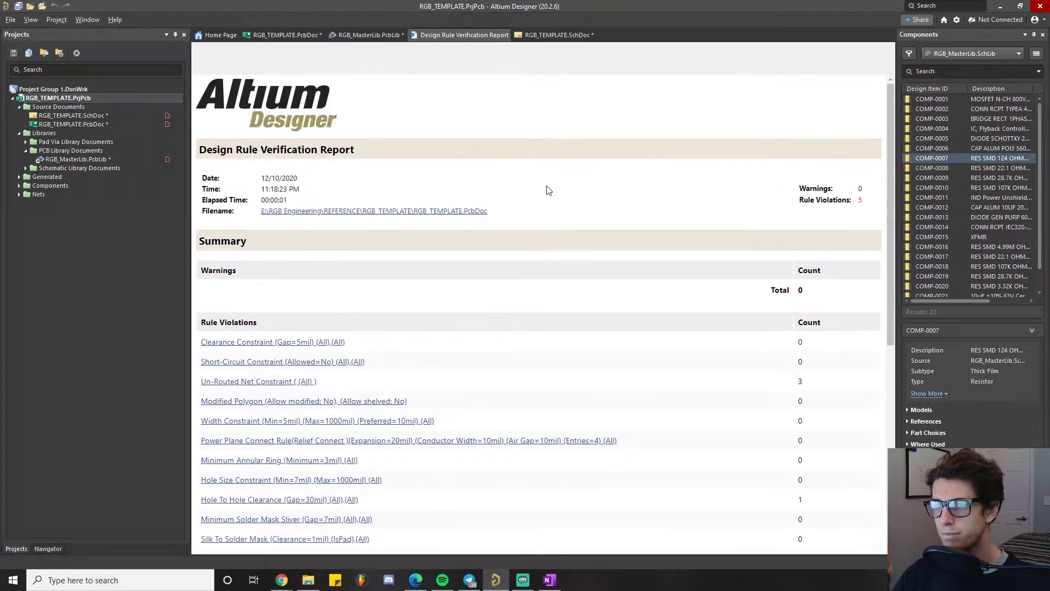
pyautogui.click(283, 34)
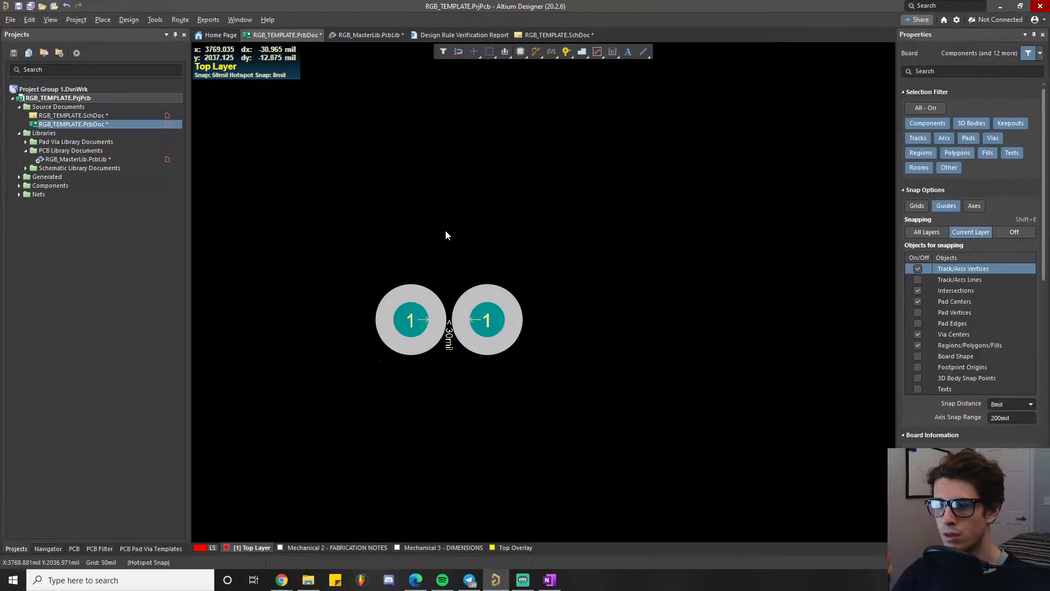
pyautogui.keyDown('ctrl'); pyautogui.scroll(-1, 445, 231); pyautogui.keyUp('ctrl')
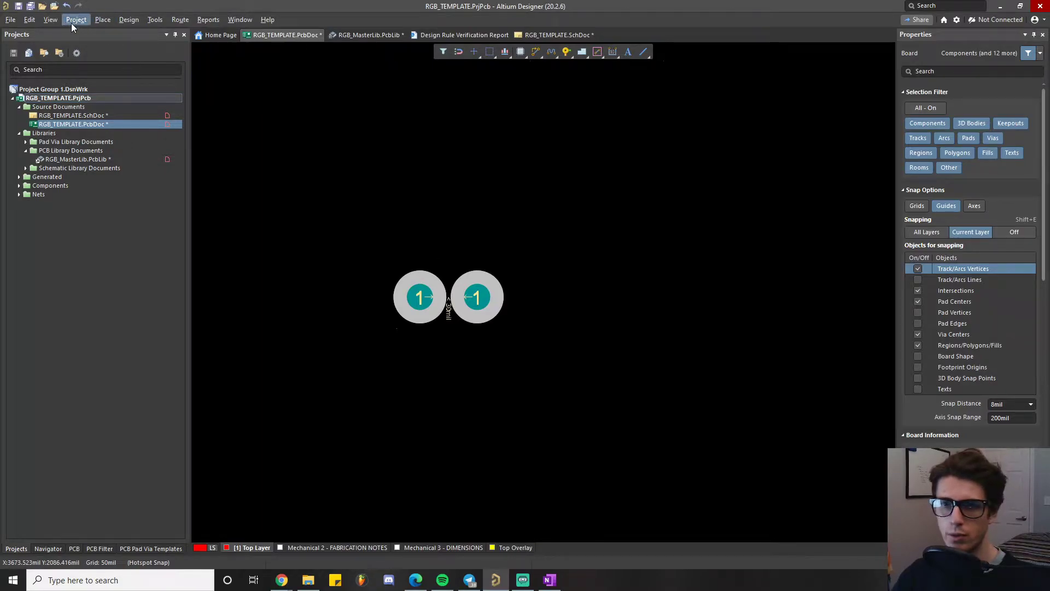
pyautogui.click(50, 19)
pyautogui.click(74, 57)
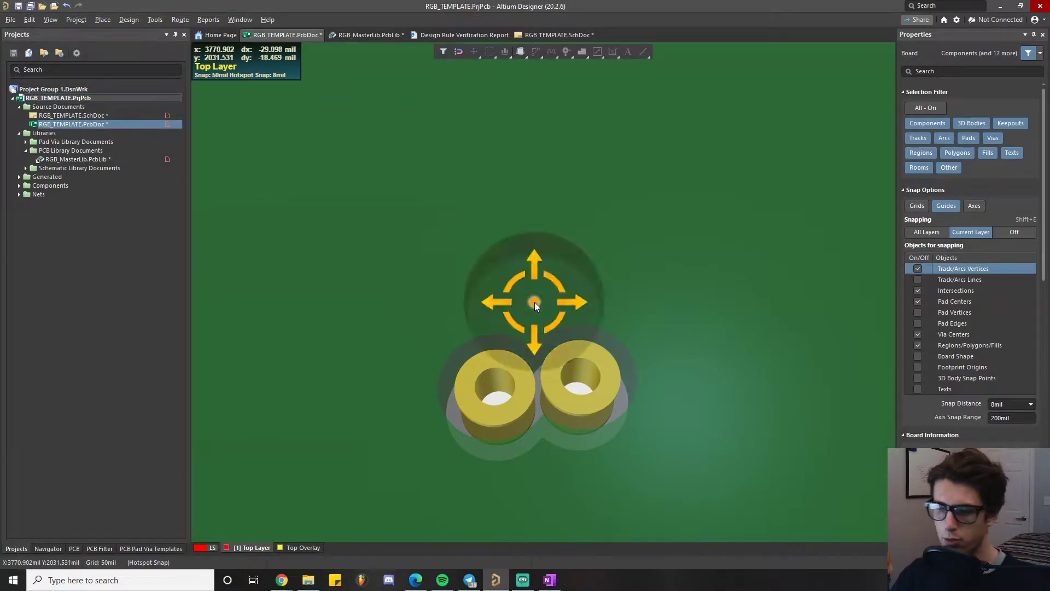
pyautogui.keyDown('shift'); pyautogui.moveTo(534, 302); pyautogui.dragTo(523, 419, button='right'); pyautogui.keyUp('shift')
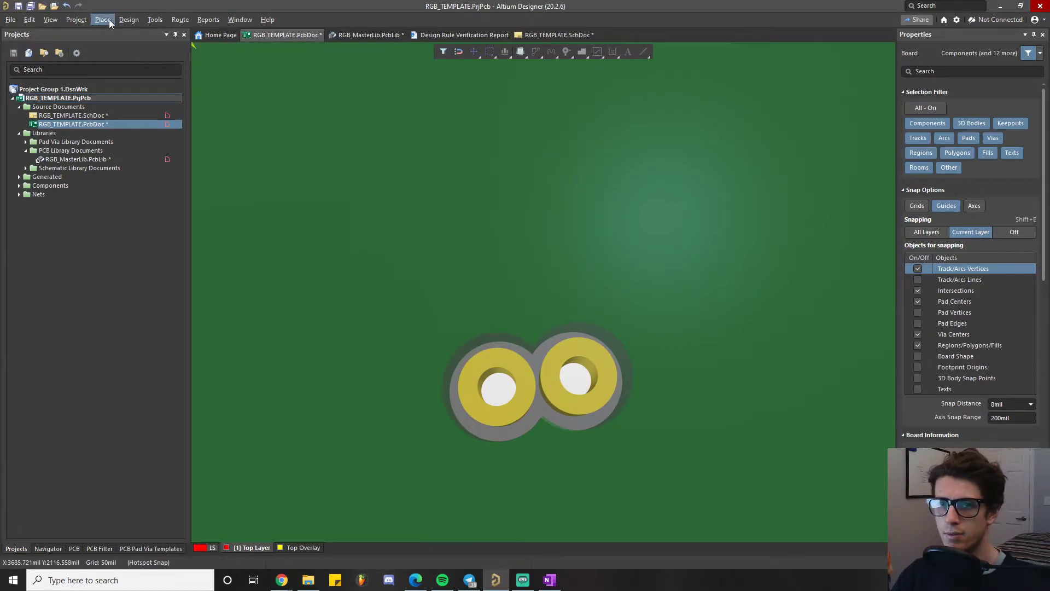
pyautogui.click(49, 20)
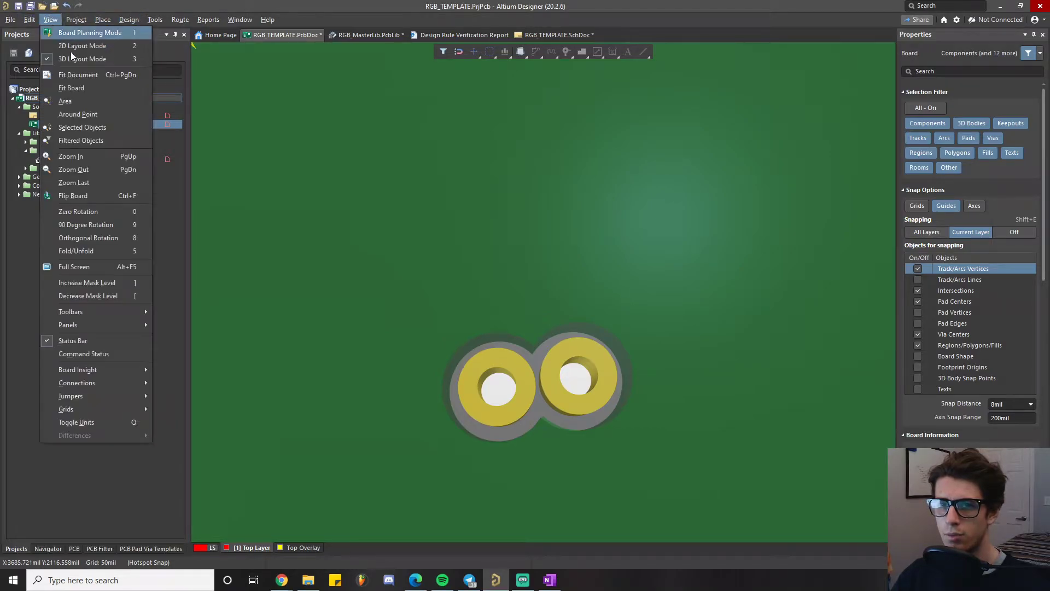
pyautogui.click(93, 48)
pyautogui.keyDown('ctrl'); pyautogui.scroll(-5, 422, 236); pyautogui.keyUp('ctrl')
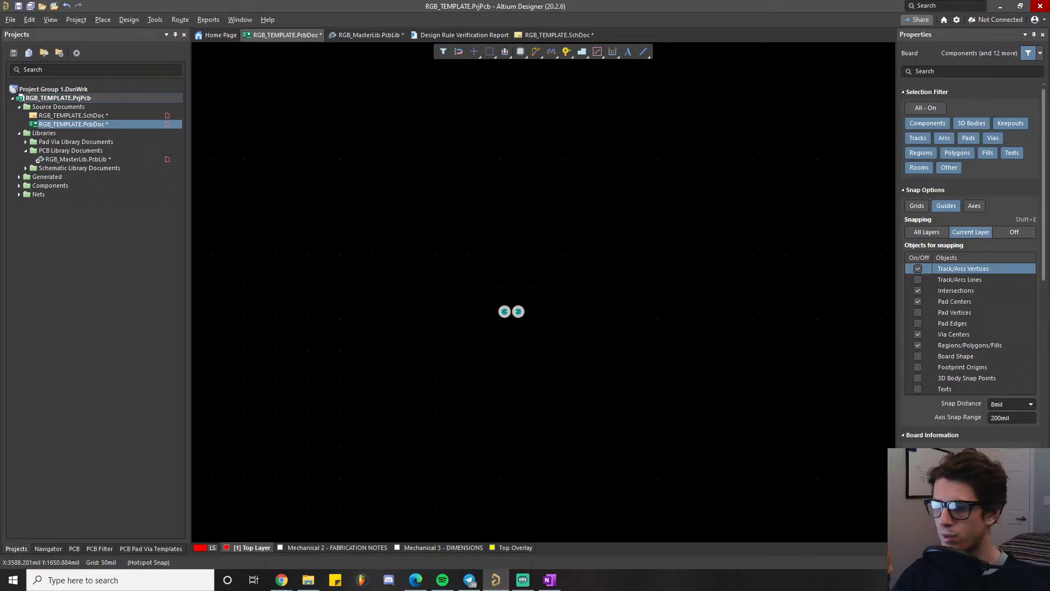
# In the Components panel, switch the library to RGB_MasterLib.PcbLib
pyautogui.click(943, 548)
pyautogui.click(973, 51)
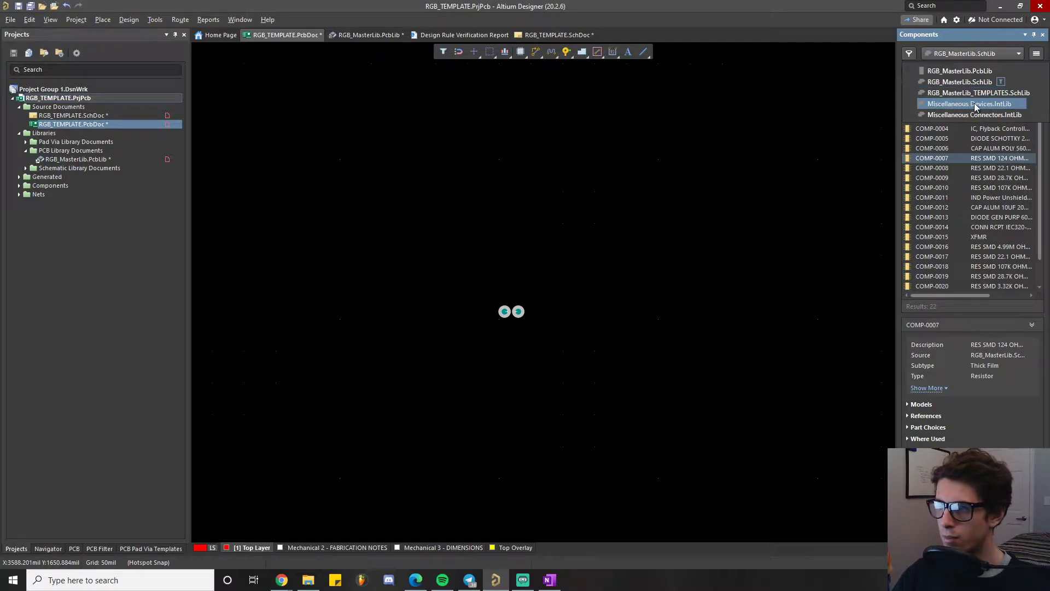
pyautogui.click(980, 72)
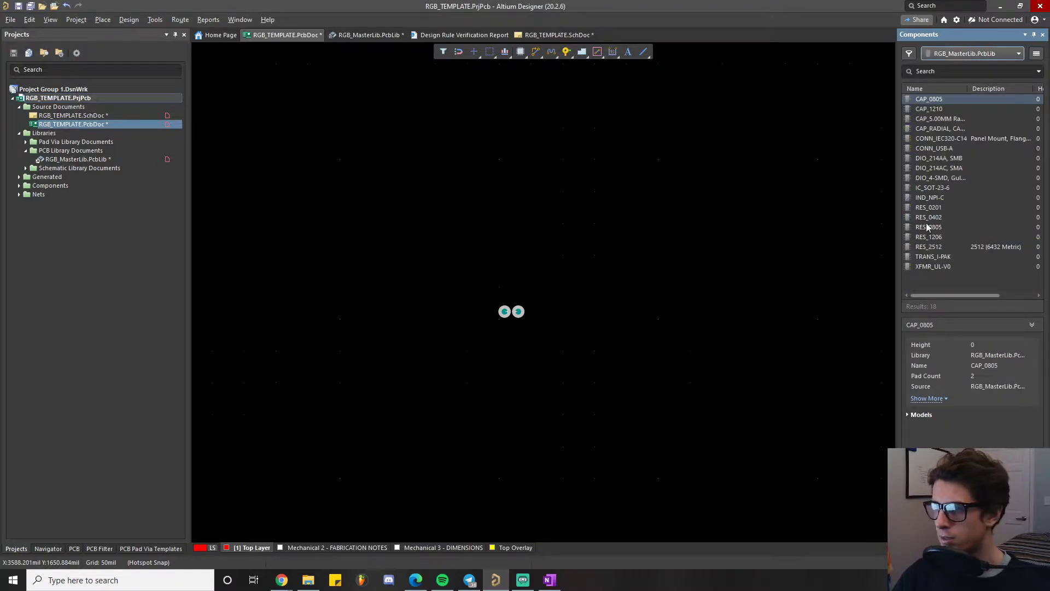
# Place the XFMR_UL-V0 footprint beside the test pads and select it
pyautogui.moveTo(930, 266); pyautogui.dragTo(733, 225)
pyautogui.keyDown('ctrl'); pyautogui.scroll(-4, 731, 225); pyautogui.keyUp('ctrl')
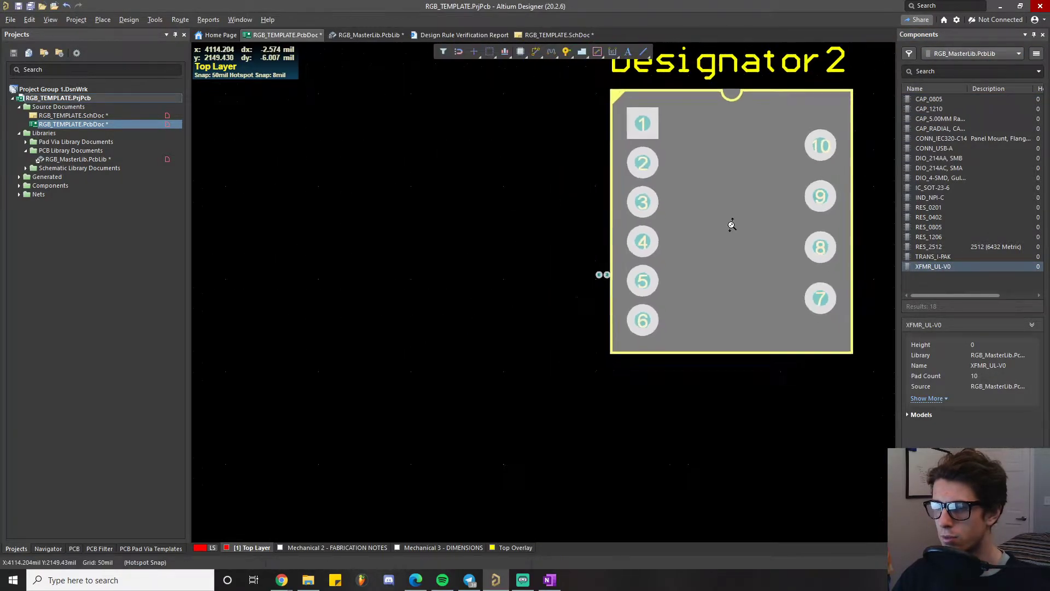
pyautogui.click(759, 232)
pyautogui.keyDown('ctrl'); pyautogui.scroll(6, 733, 174); pyautogui.keyUp('ctrl')
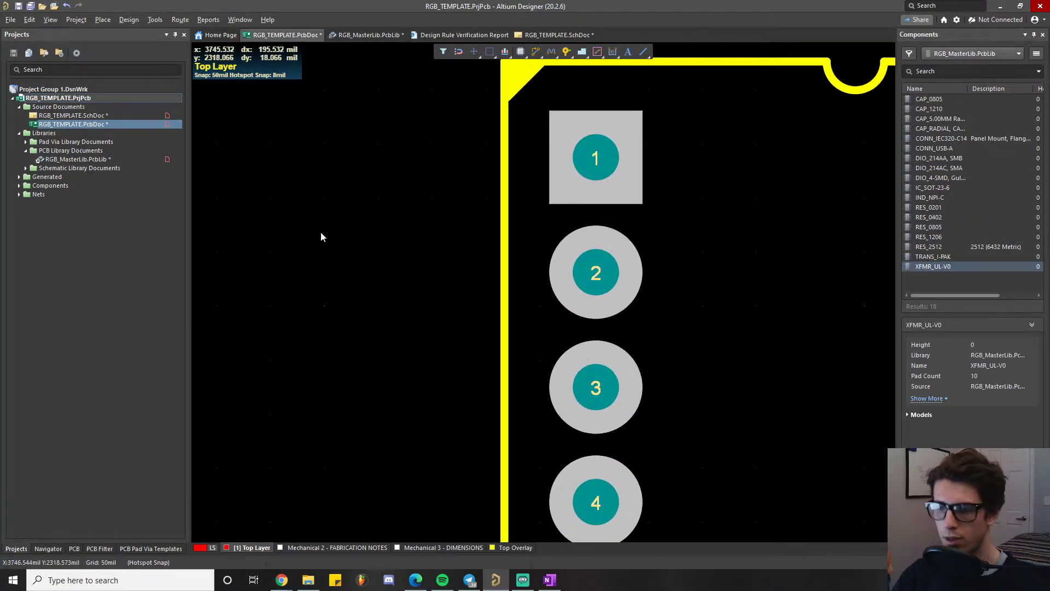
pyautogui.keyDown('ctrl'); pyautogui.scroll(-1, 322, 231); pyautogui.keyUp('ctrl')
pyautogui.keyDown('ctrl'); pyautogui.scroll(-2, 322, 232); pyautogui.keyUp('ctrl')
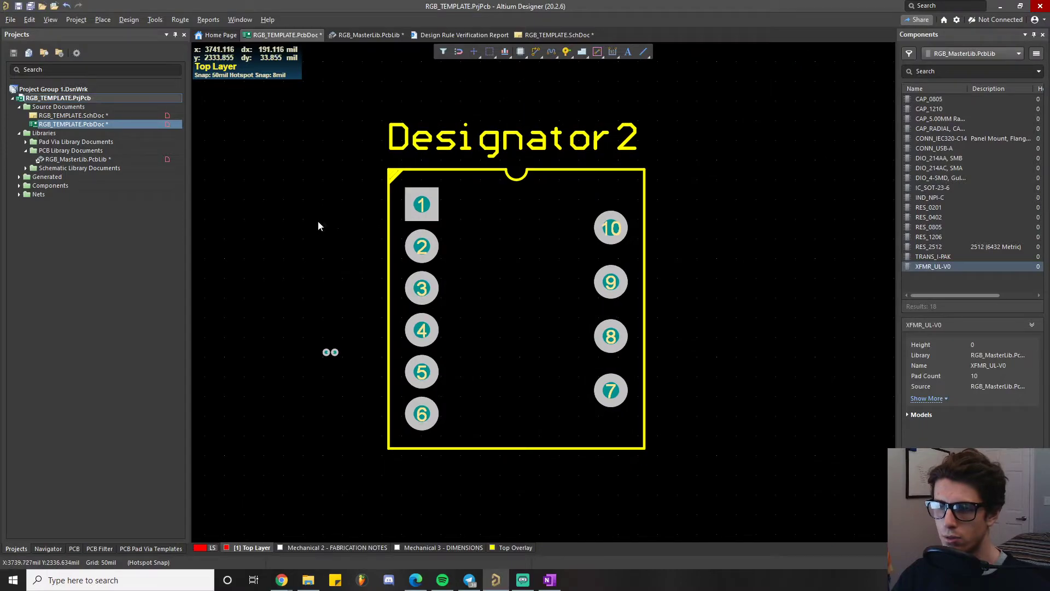
pyautogui.keyDown('ctrl'); pyautogui.scroll(-1, 321, 224); pyautogui.keyUp('ctrl')
pyautogui.click(484, 246)
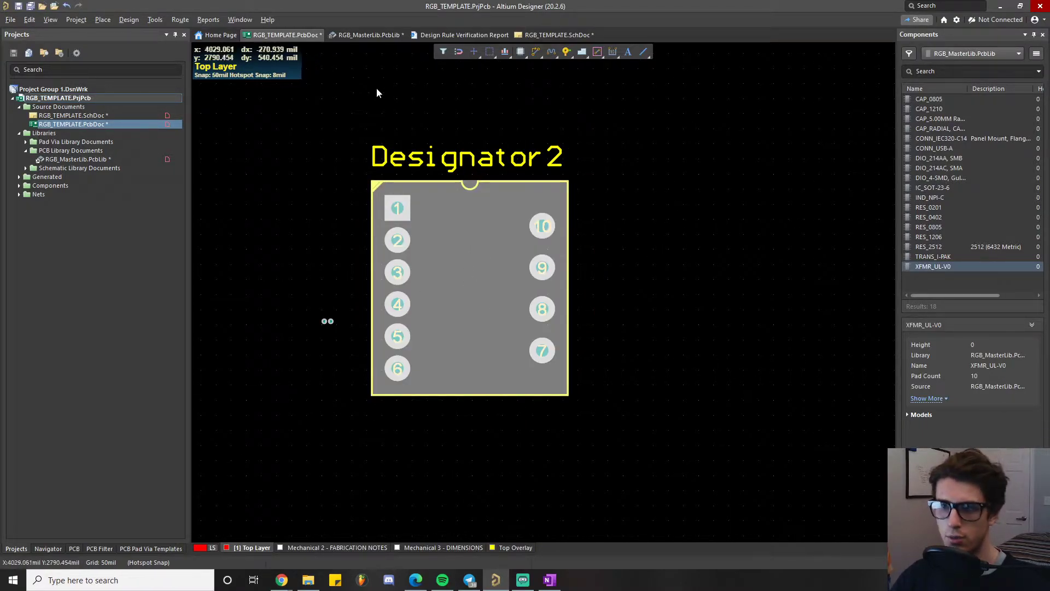
# In the PCB Rules and Constraints Editor, review HoleToHoleClearance at 30mil, then close the editor
pyautogui.click(129, 20)
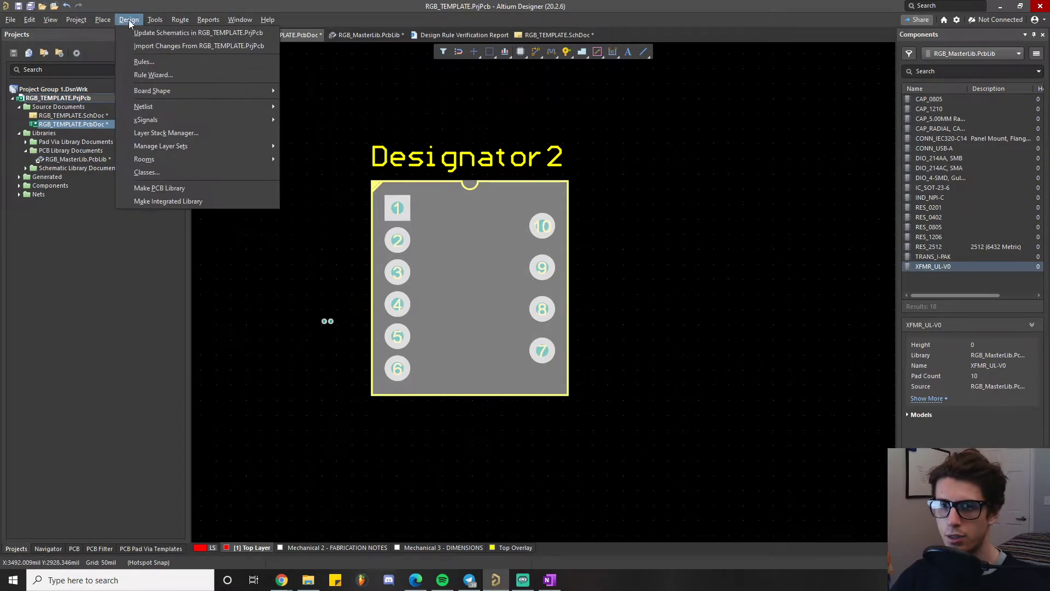
pyautogui.click(172, 62)
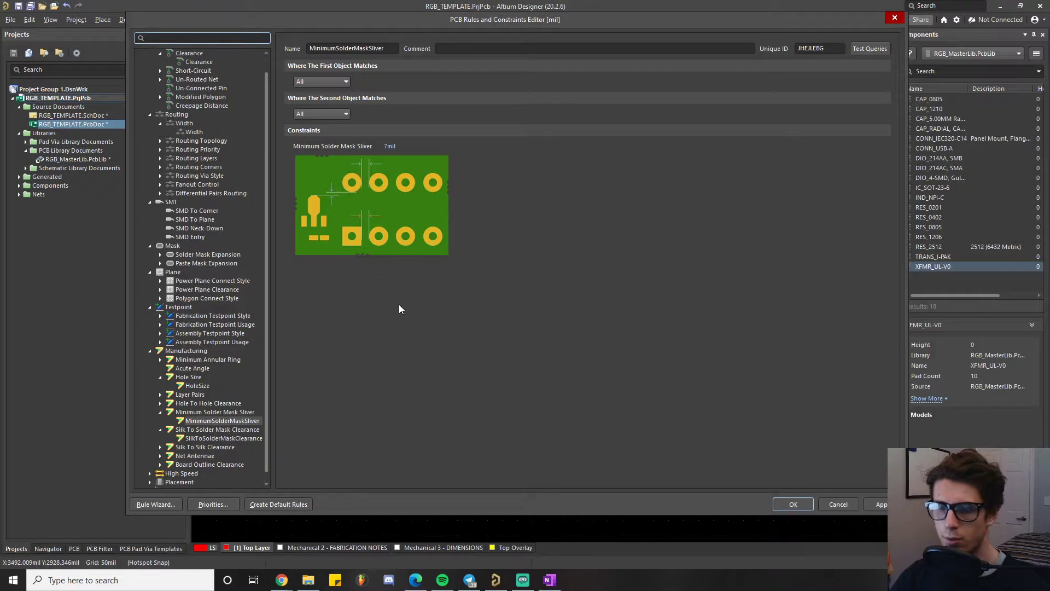
pyautogui.scroll(-1, 171, 341)
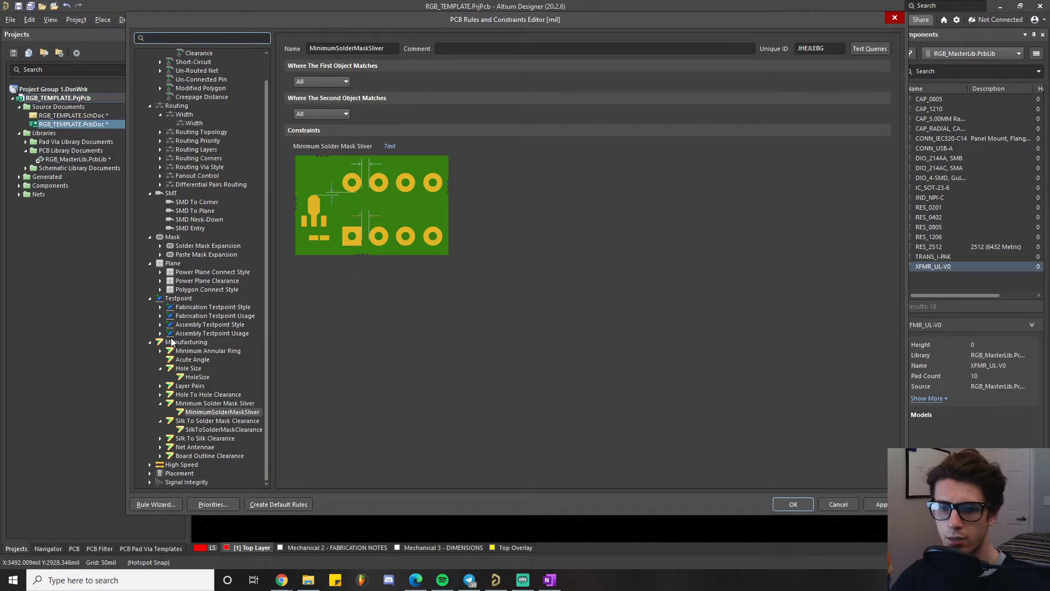
pyautogui.click(160, 395)
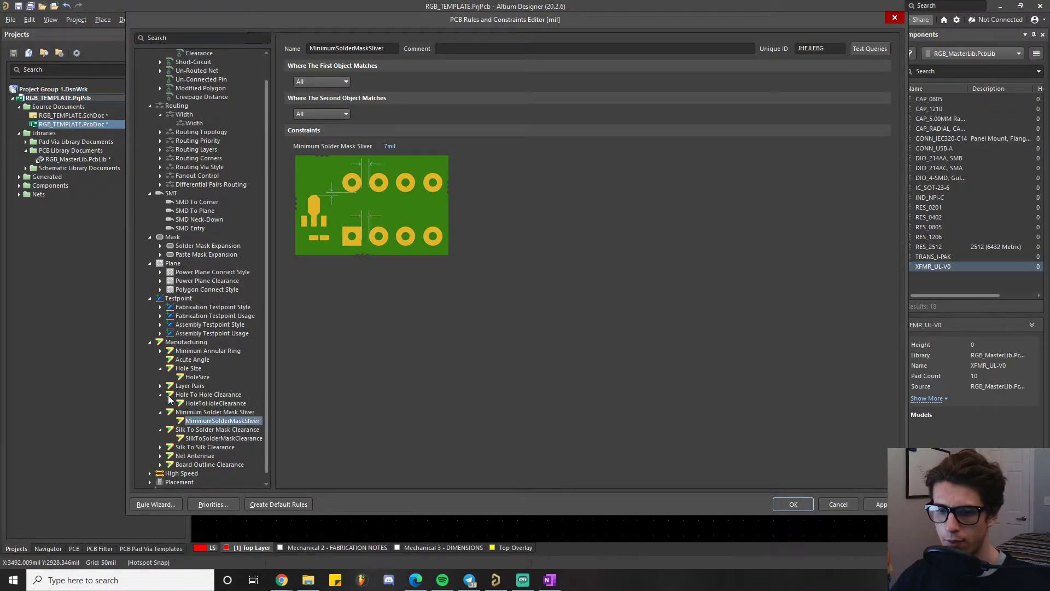
pyautogui.click(200, 404)
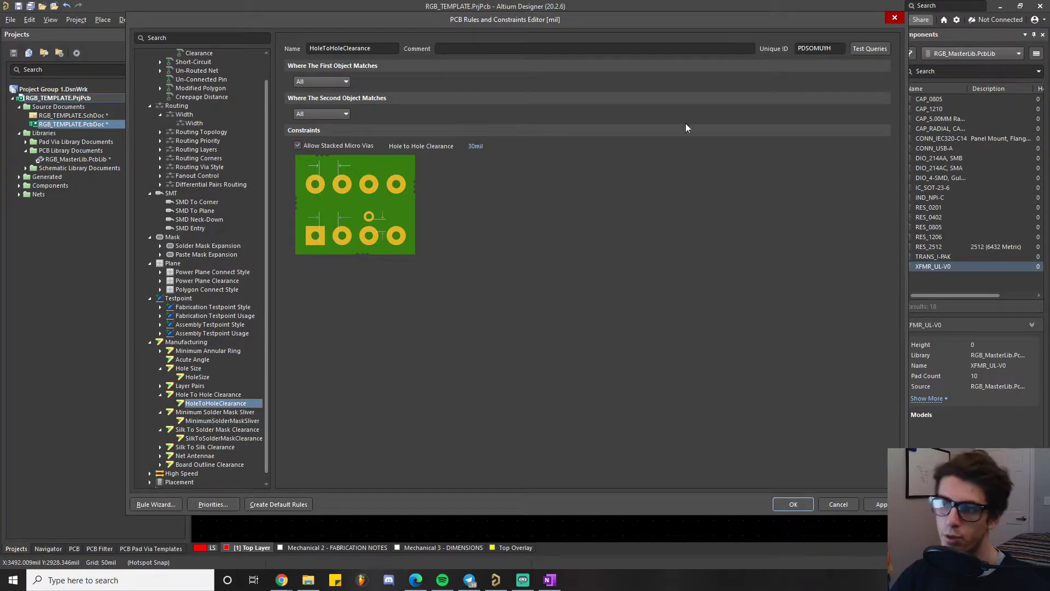
pyautogui.click(893, 20)
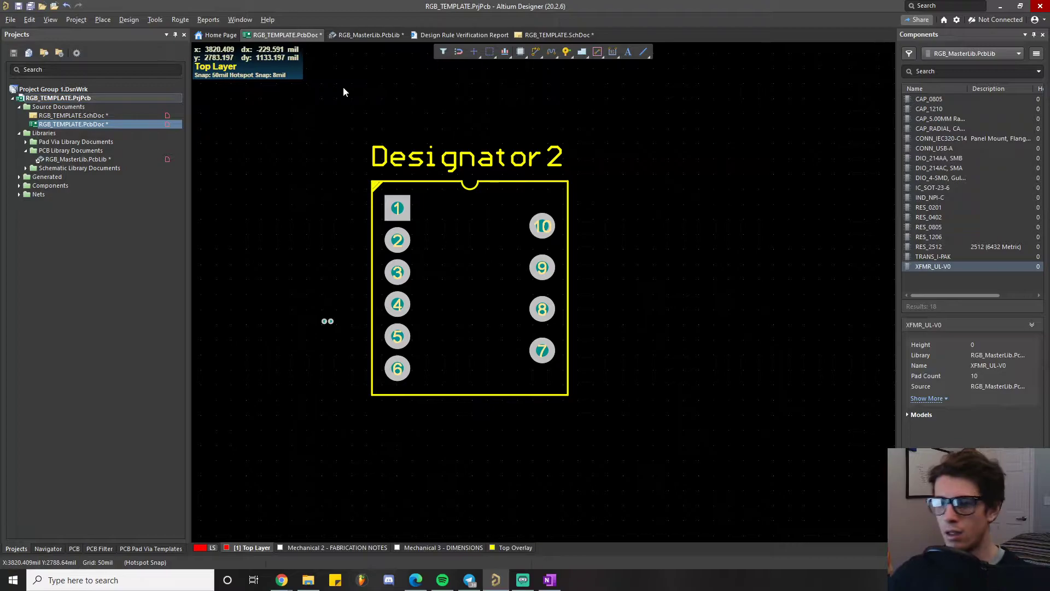
# Pan and zoom until the silkscreen DFM rule list above Designator2 is visible
pyautogui.moveTo(305, 243); pyautogui.dragTo(421, 278, button='right')
pyautogui.keyDown('ctrl'); pyautogui.scroll(-1, 405, 306); pyautogui.keyUp('ctrl')
pyautogui.keyDown('ctrl'); pyautogui.scroll(-1, 405, 306); pyautogui.keyUp('ctrl')
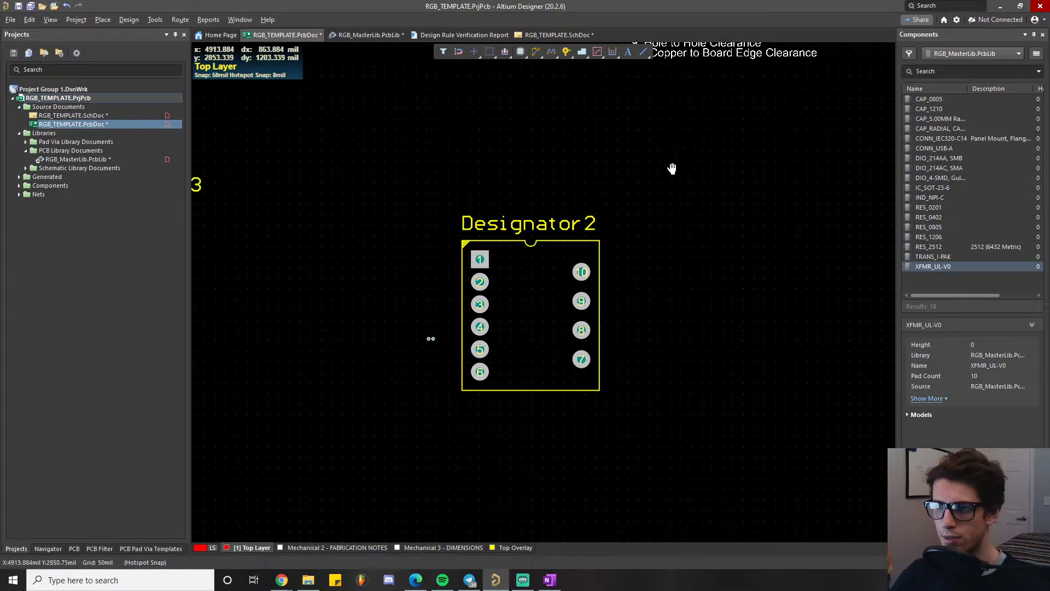
pyautogui.moveTo(668, 171); pyautogui.dragTo(634, 244, button='right')
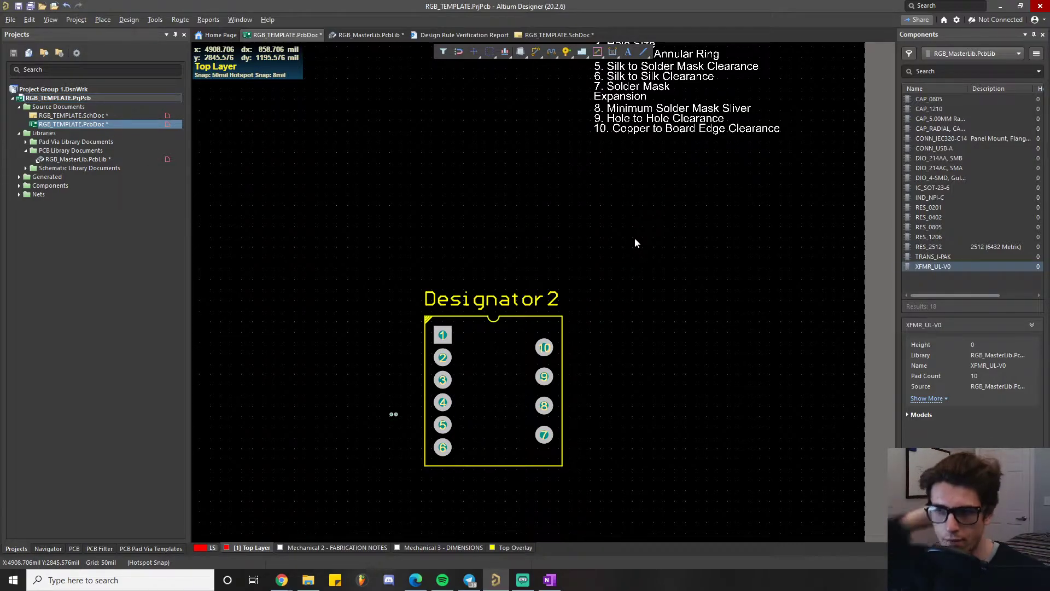
# Pan and zoom the view down to the board's bottom edge
pyautogui.moveTo(634, 237); pyautogui.dragTo(665, 281, button='right')
pyautogui.keyDown('ctrl'); pyautogui.scroll(-3, 620, 290); pyautogui.keyUp('ctrl')
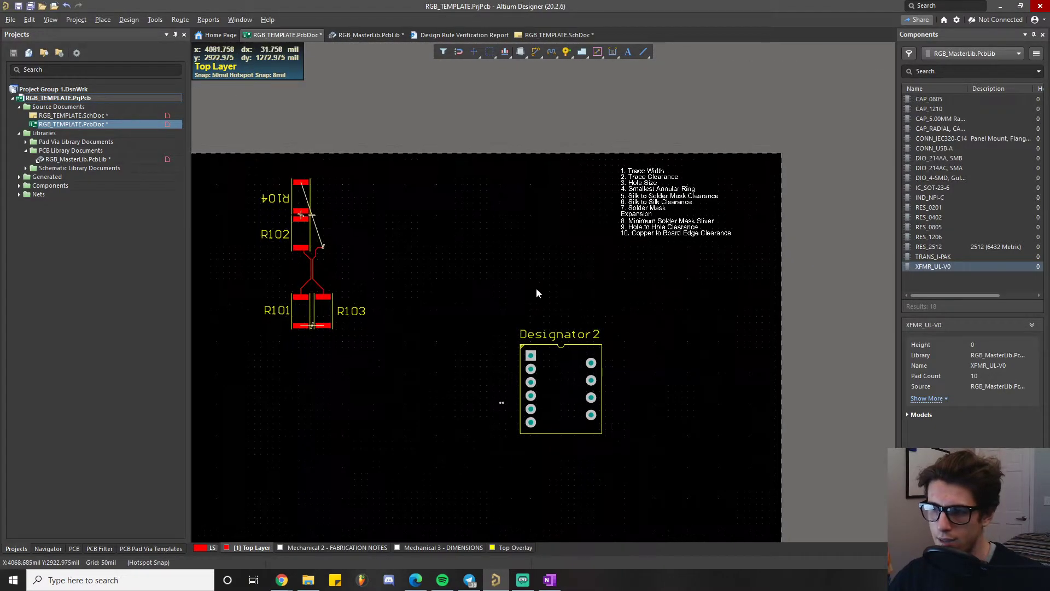
pyautogui.moveTo(536, 293); pyautogui.dragTo(576, 268, button='right')
pyautogui.moveTo(477, 319); pyautogui.dragTo(621, 181, button='right')
pyautogui.moveTo(314, 424); pyautogui.dragTo(537, 348, button='right')
pyautogui.keyDown('ctrl'); pyautogui.scroll(2, 352, 363); pyautogui.keyUp('ctrl')
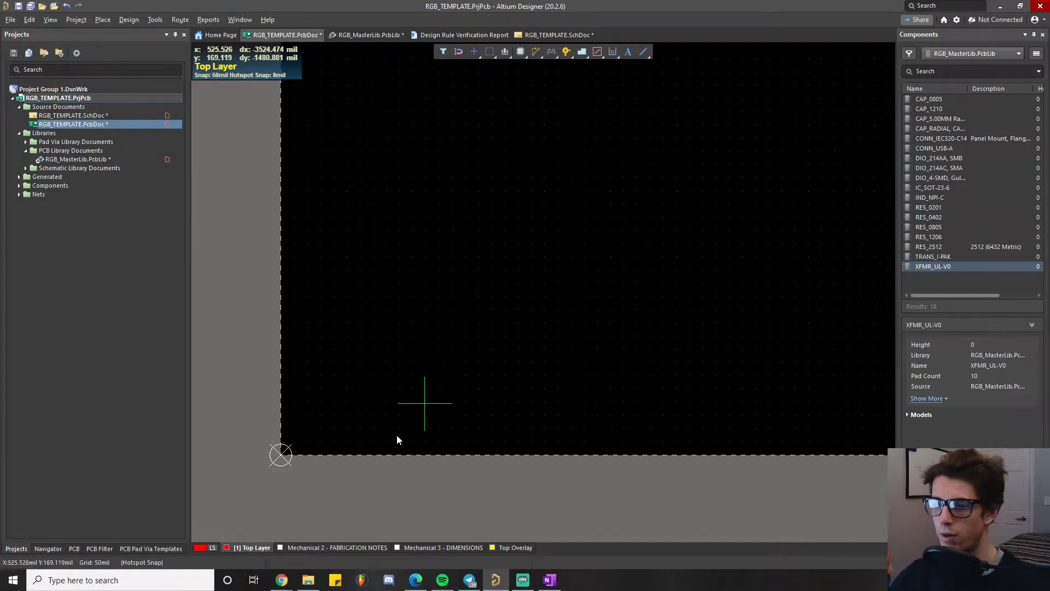
pyautogui.keyDown('ctrl'); pyautogui.scroll(3, 392, 438); pyautogui.keyUp('ctrl')
pyautogui.moveTo(455, 401); pyautogui.dragTo(623, 303, button='right')
# Route a Top Layer test track with a diagonal jog just inside the bottom edge
pyautogui.click(451, 412)
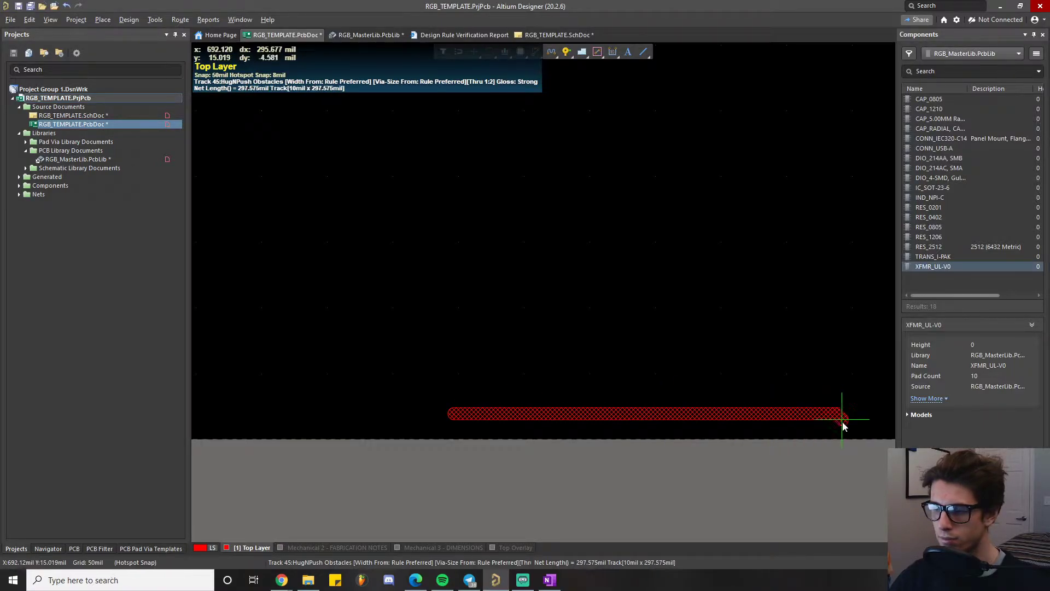
pyautogui.keyDown('ctrl'); pyautogui.scroll(-2, 851, 424); pyautogui.keyUp('ctrl')
pyautogui.moveTo(743, 416); pyautogui.dragTo(540, 406, button='right')
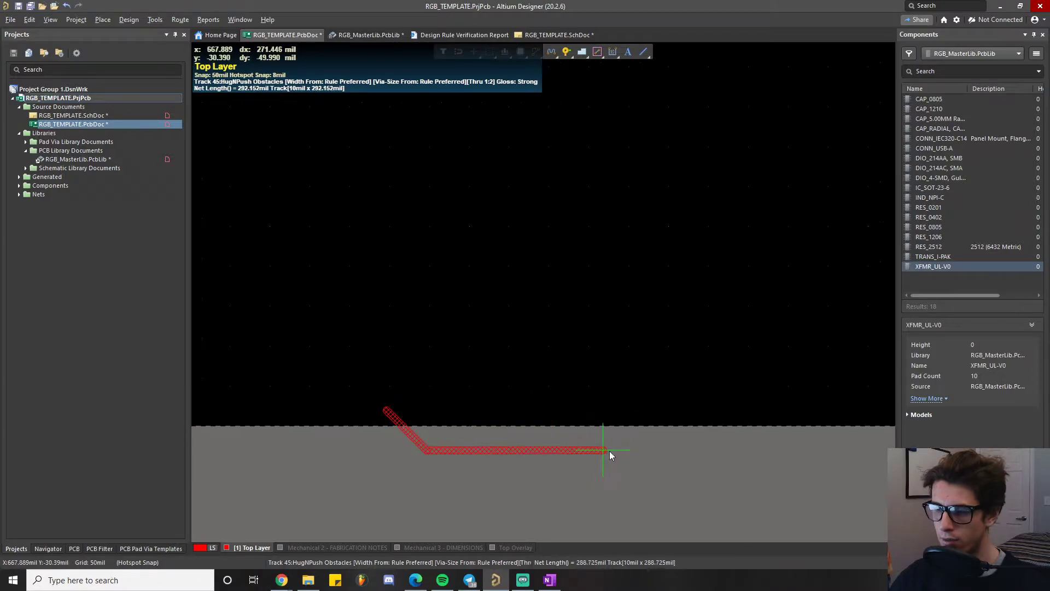
pyautogui.click(693, 423)
pyautogui.click(847, 419)
pyautogui.rightClick(802, 381)
pyautogui.press('Escape')
# Zoom and pan to inspect the finished track, board edge and origin
pyautogui.keyDown('ctrl'); pyautogui.scroll(4, 563, 369); pyautogui.keyUp('ctrl')
pyautogui.moveTo(575, 364); pyautogui.dragTo(347, 206, button='right')
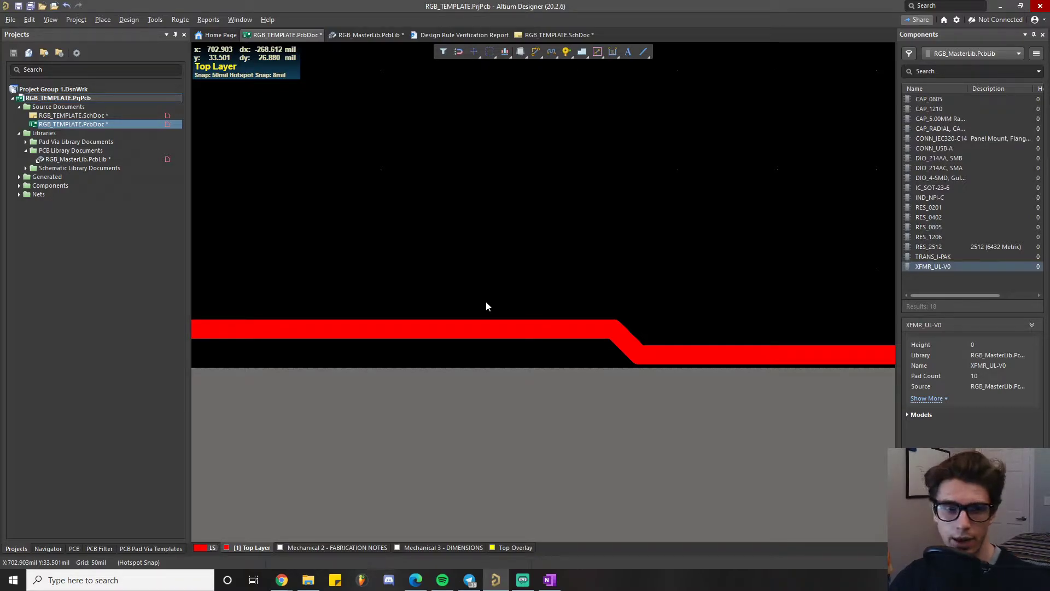
pyautogui.keyDown('ctrl'); pyautogui.scroll(-4, 513, 372); pyautogui.keyUp('ctrl')
pyautogui.keyDown('ctrl'); pyautogui.scroll(-1, 513, 373); pyautogui.keyUp('ctrl')
pyautogui.moveTo(462, 347); pyautogui.dragTo(495, 369, button='right')
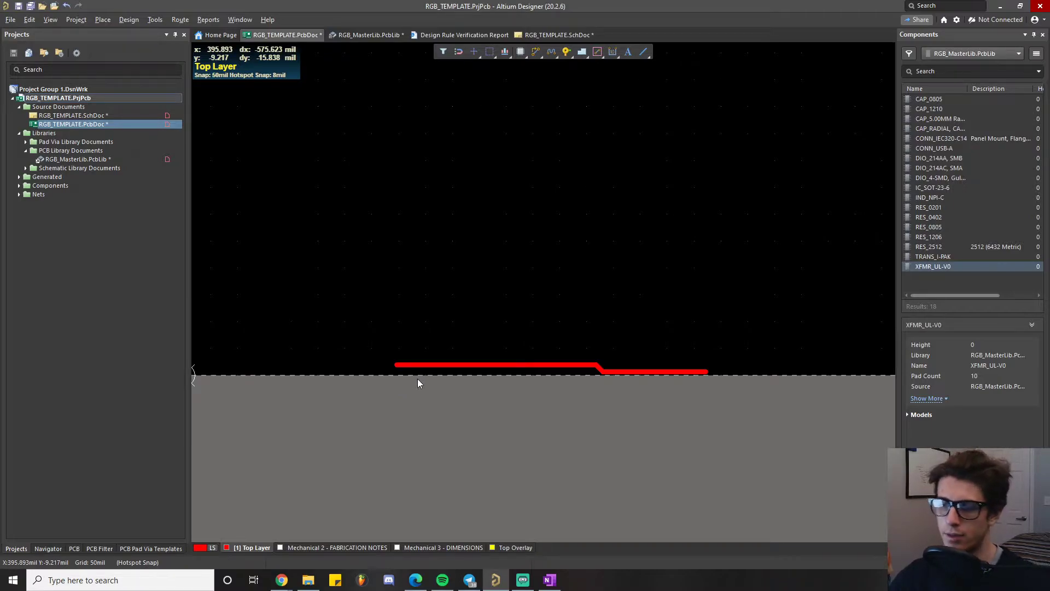
pyautogui.keyDown('ctrl'); pyautogui.scroll(5, 482, 366); pyautogui.keyUp('ctrl')
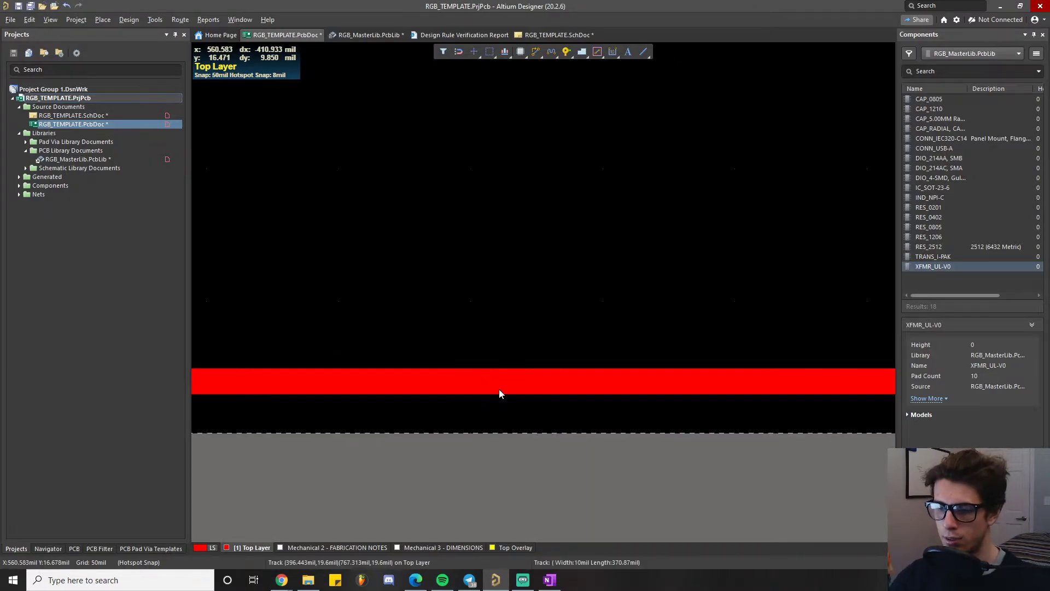
pyautogui.keyDown('ctrl'); pyautogui.scroll(1, 499, 392); pyautogui.keyUp('ctrl')
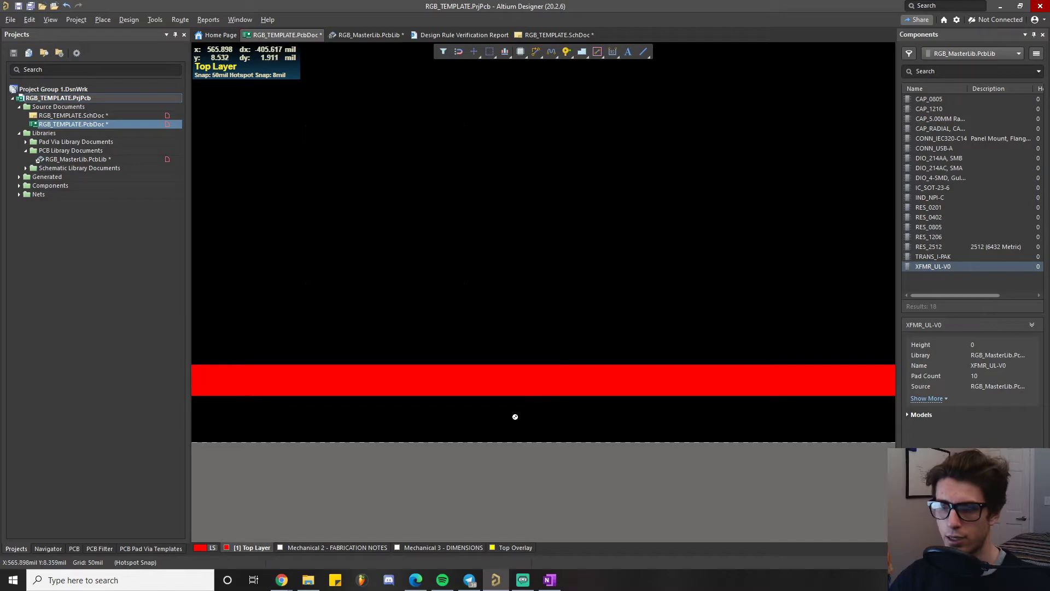
pyautogui.keyDown('ctrl'); pyautogui.scroll(-5, 514, 415); pyautogui.keyUp('ctrl')
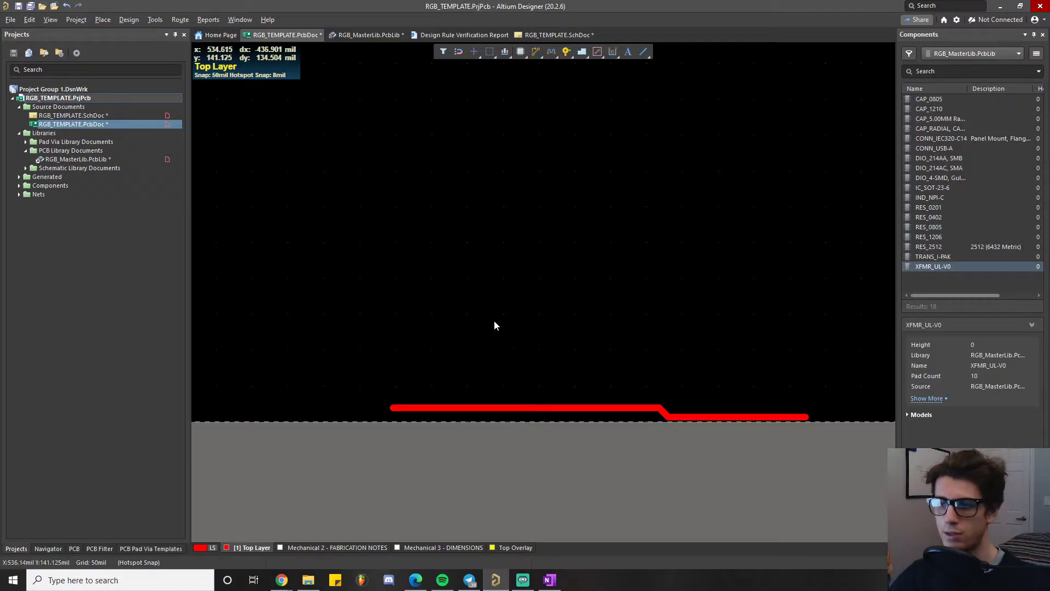
pyautogui.keyDown('ctrl'); pyautogui.scroll(-2, 504, 276); pyautogui.keyUp('ctrl')
pyautogui.moveTo(504, 282); pyautogui.dragTo(478, 378, button='right')
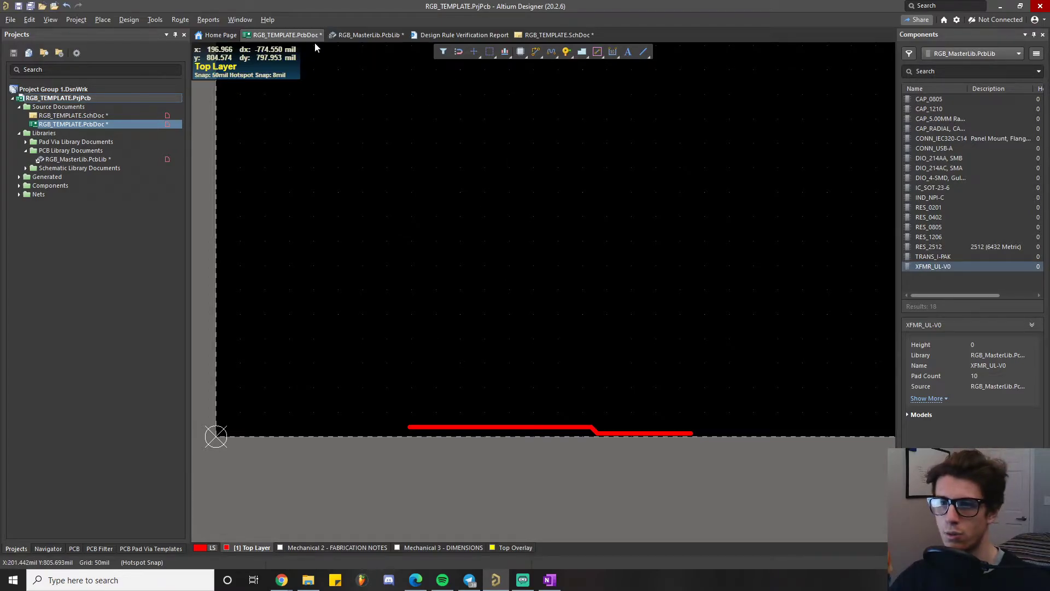
pyautogui.click(131, 20)
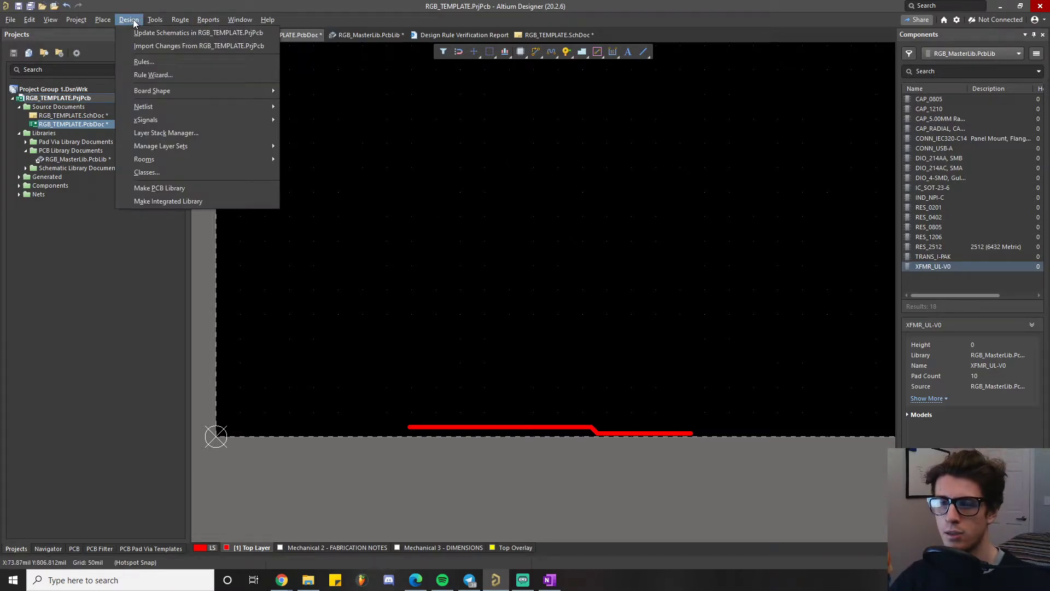
pyautogui.click(164, 63)
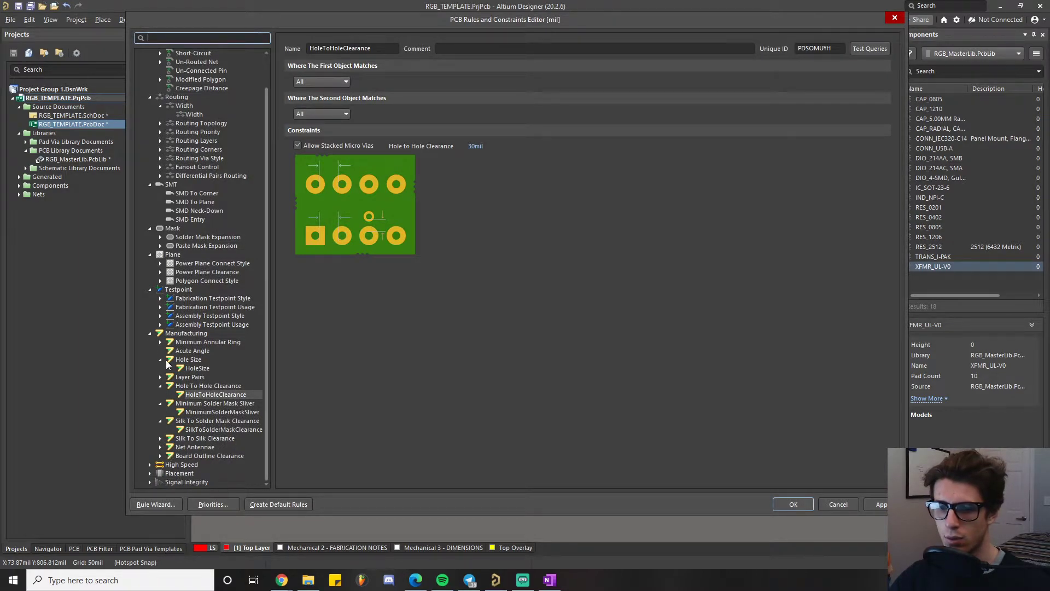
pyautogui.scroll(2, 186, 128)
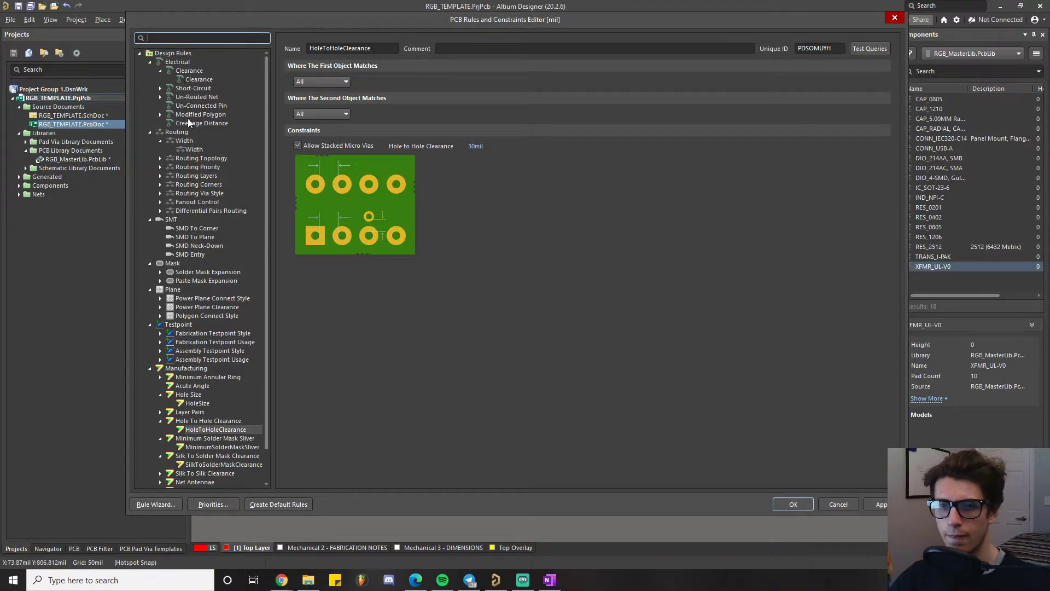
pyautogui.scroll(-2, 187, 137)
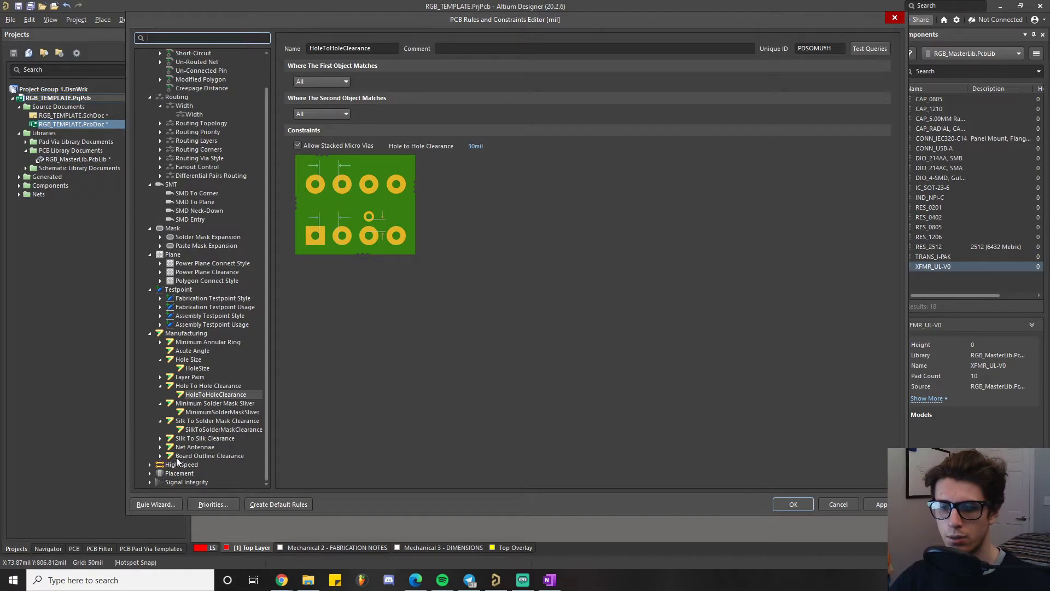
pyautogui.click(161, 455)
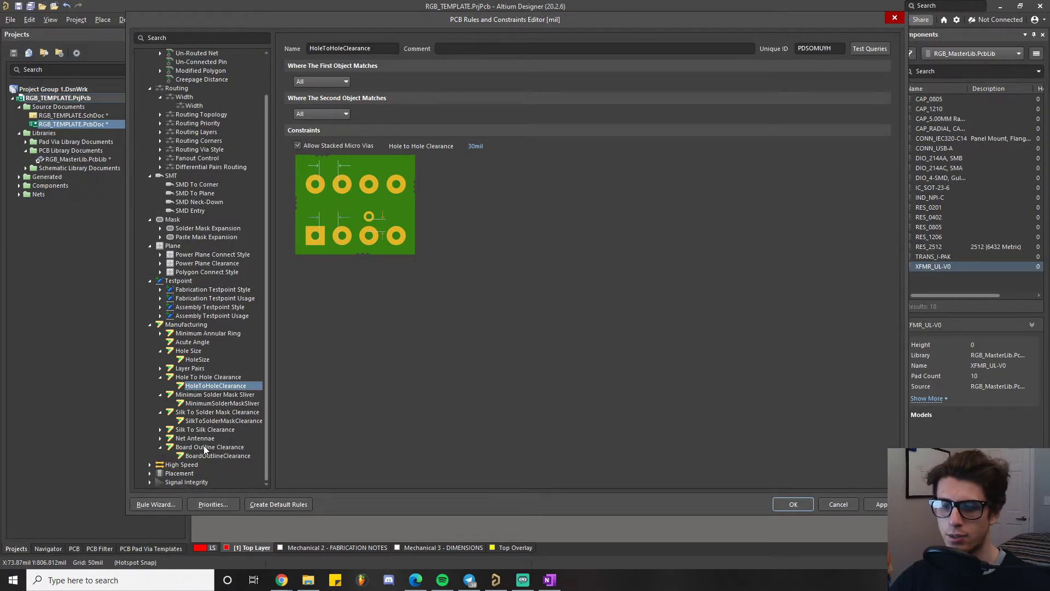
pyautogui.click(216, 455)
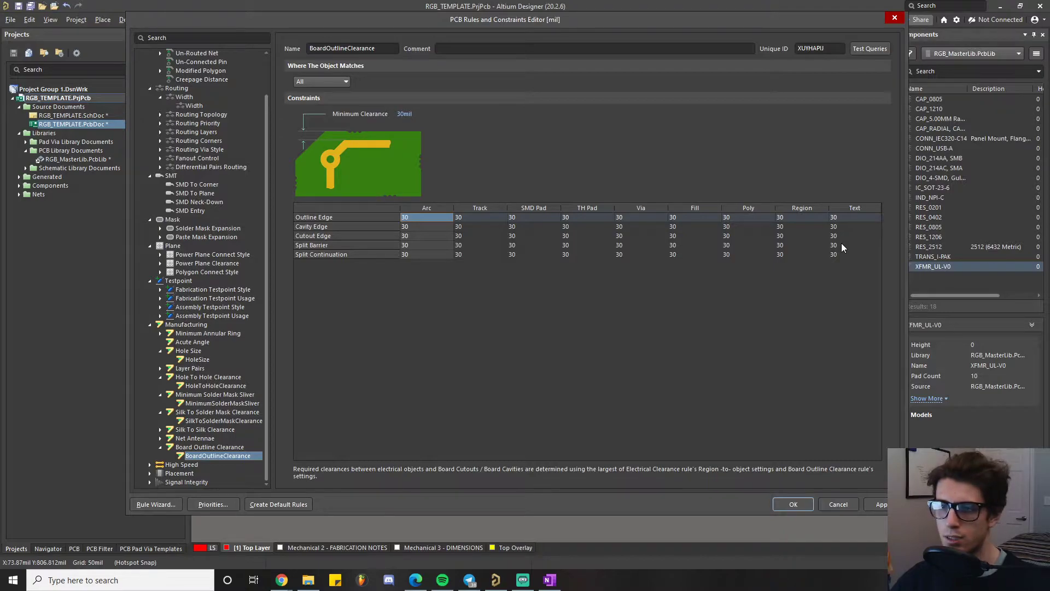
# Close the rules editor and zoom out over the board
pyautogui.click(895, 19)
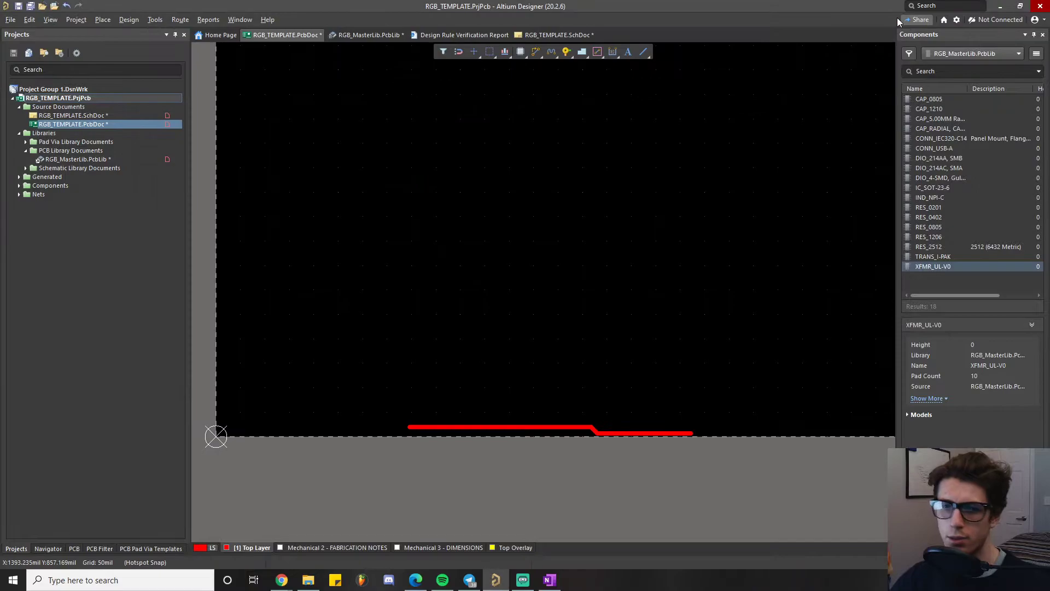
pyautogui.keyDown('ctrl'); pyautogui.scroll(-4, 420, 274); pyautogui.keyUp('ctrl')
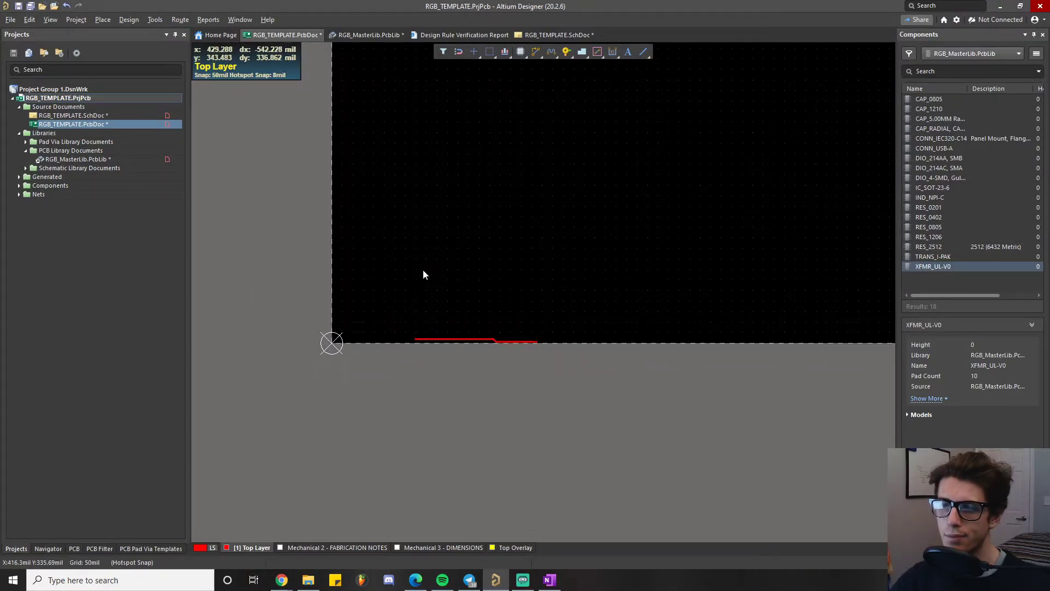
pyautogui.moveTo(434, 265); pyautogui.dragTo(406, 345, button='right')
pyautogui.keyDown('ctrl'); pyautogui.scroll(-1, 439, 309); pyautogui.keyUp('ctrl')
pyautogui.keyDown('ctrl'); pyautogui.scroll(-1, 416, 298); pyautogui.keyUp('ctrl')
# Pan and zoom around R101, R103, Designator2 and the DFM rule list
pyautogui.moveTo(467, 253); pyautogui.dragTo(385, 328, button='right')
pyautogui.moveTo(565, 254); pyautogui.dragTo(432, 322, button='right')
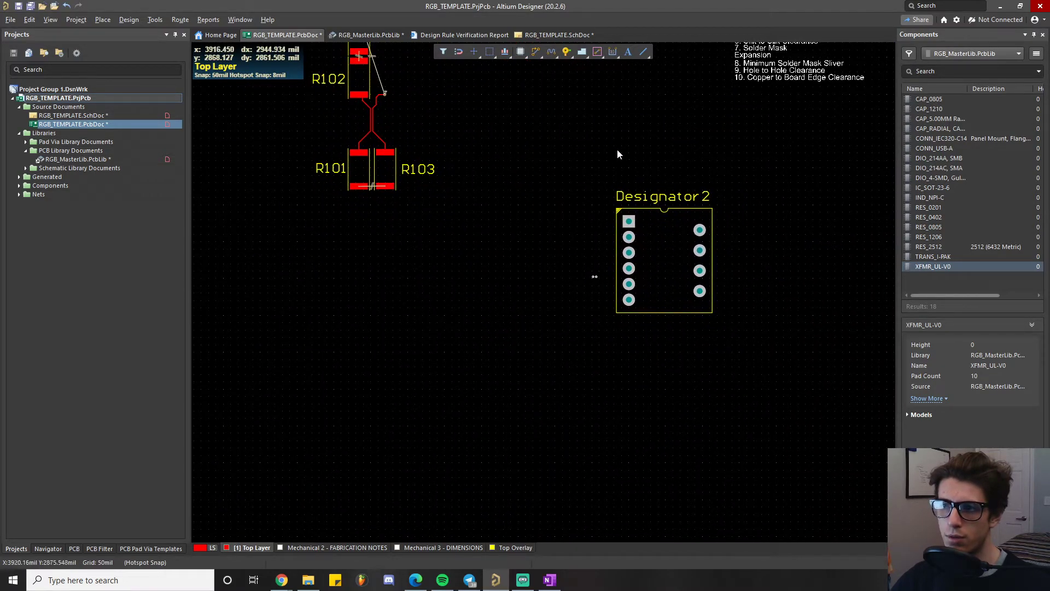
pyautogui.moveTo(761, 78); pyautogui.dragTo(539, 319, button='right')
pyautogui.keyDown('ctrl'); pyautogui.scroll(6, 539, 319); pyautogui.keyUp('ctrl')
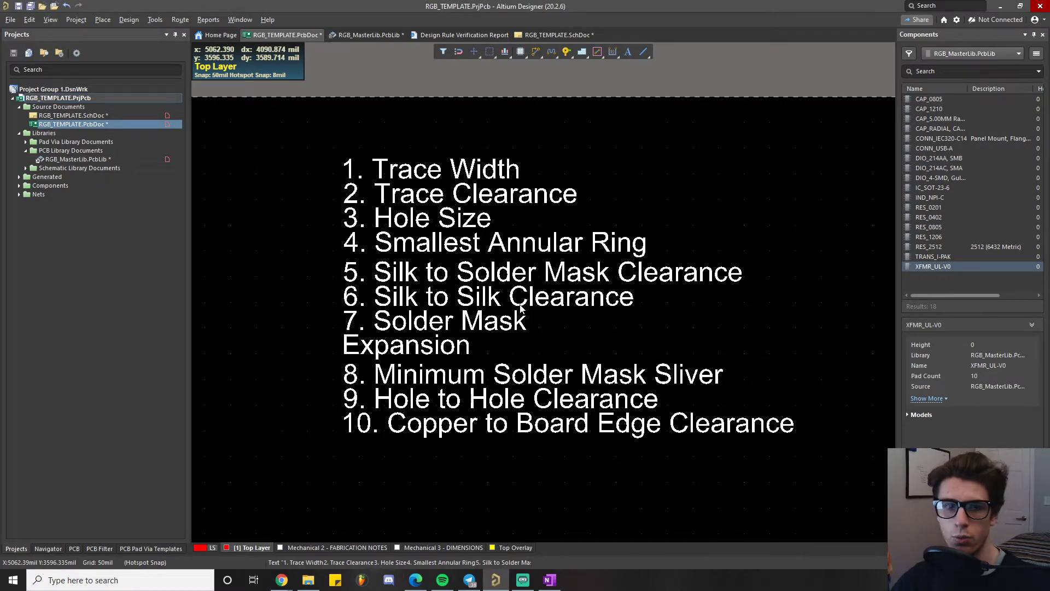
pyautogui.keyDown('ctrl'); pyautogui.scroll(-6, 521, 309); pyautogui.keyUp('ctrl')
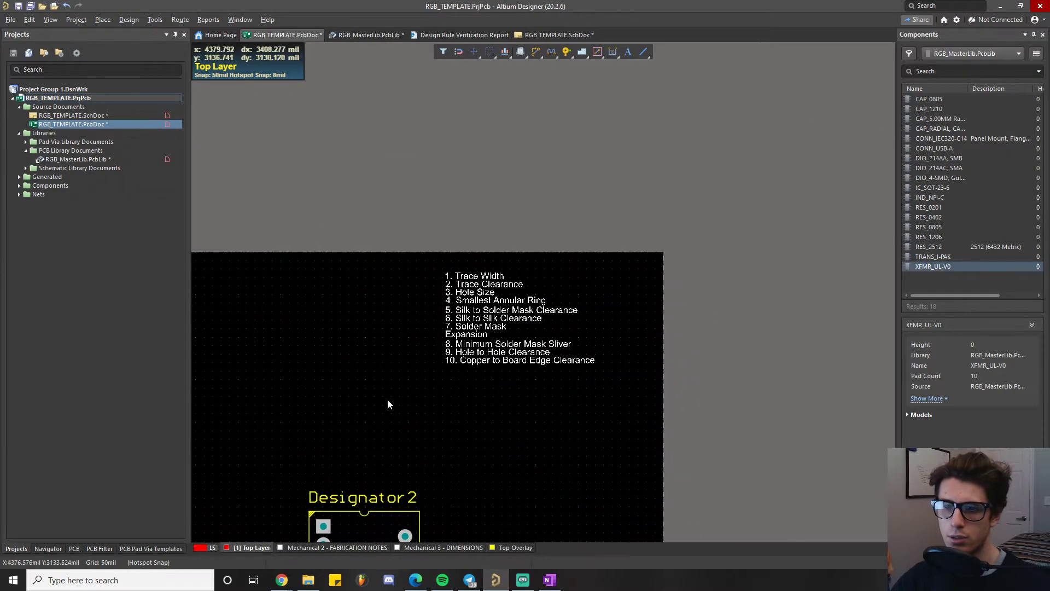
pyautogui.moveTo(390, 403); pyautogui.dragTo(721, 87, button='right')
pyautogui.moveTo(457, 364); pyautogui.dragTo(403, 415, button='right')
pyautogui.moveTo(751, 146); pyautogui.dragTo(649, 277, button='right')
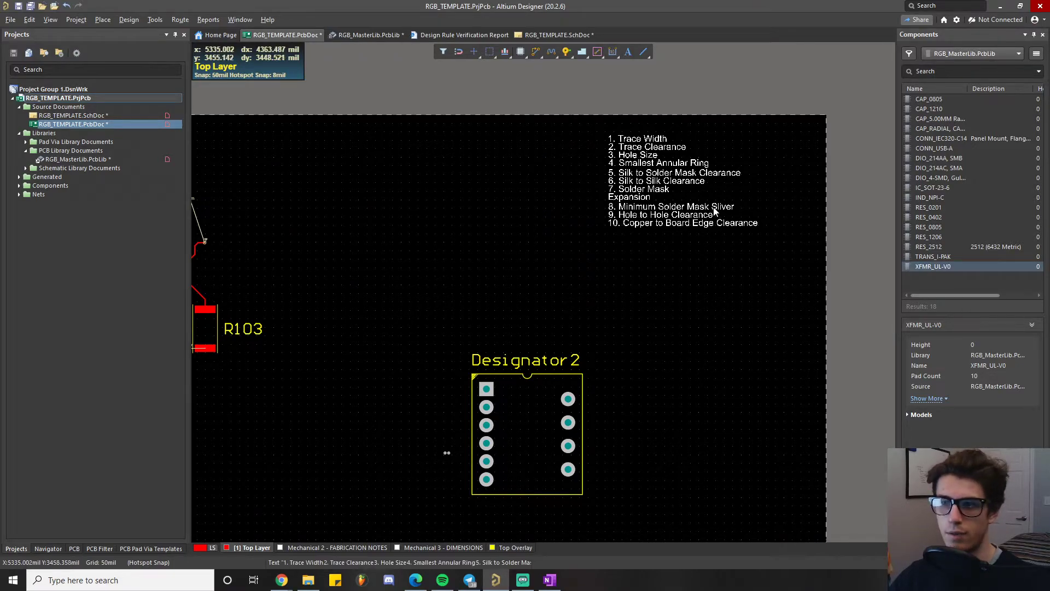
pyautogui.keyDown('ctrl'); pyautogui.scroll(3, 425, 203); pyautogui.keyUp('ctrl')
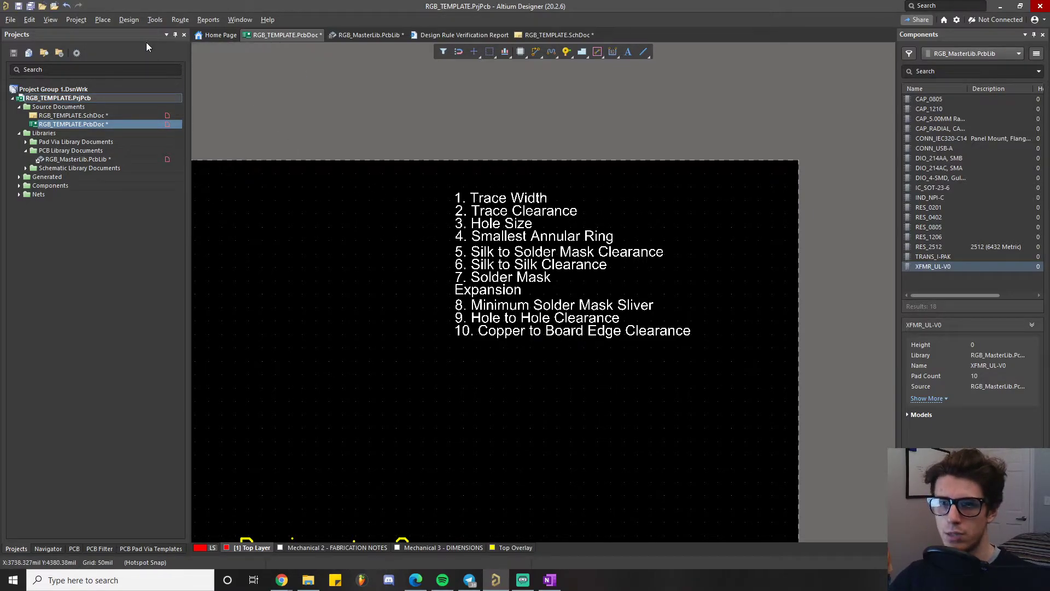
pyautogui.click(130, 21)
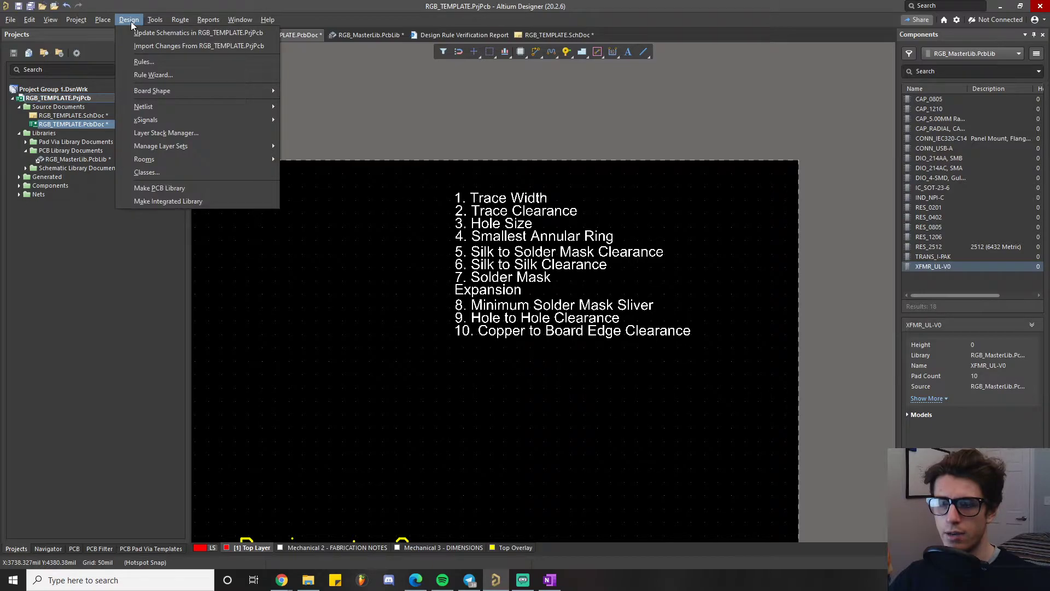
pyautogui.click(160, 60)
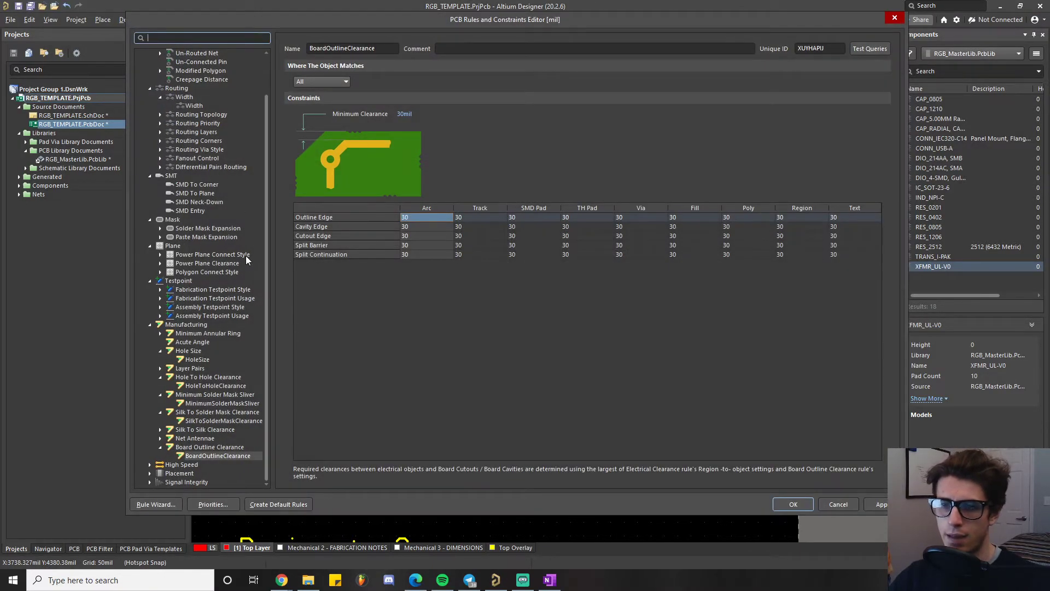
pyautogui.click(203, 228)
pyautogui.click(159, 228)
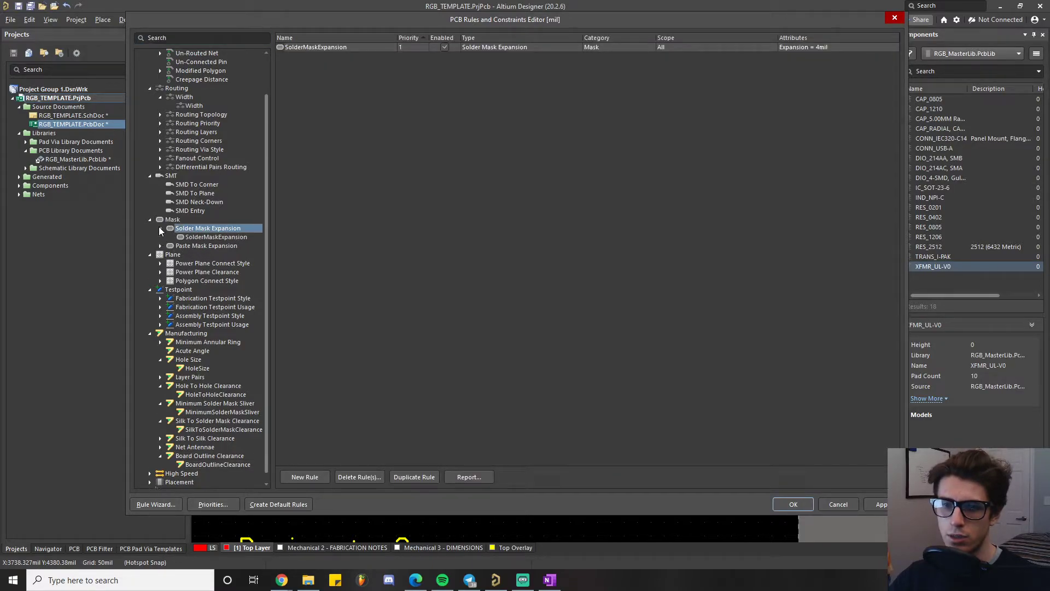
pyautogui.click(213, 238)
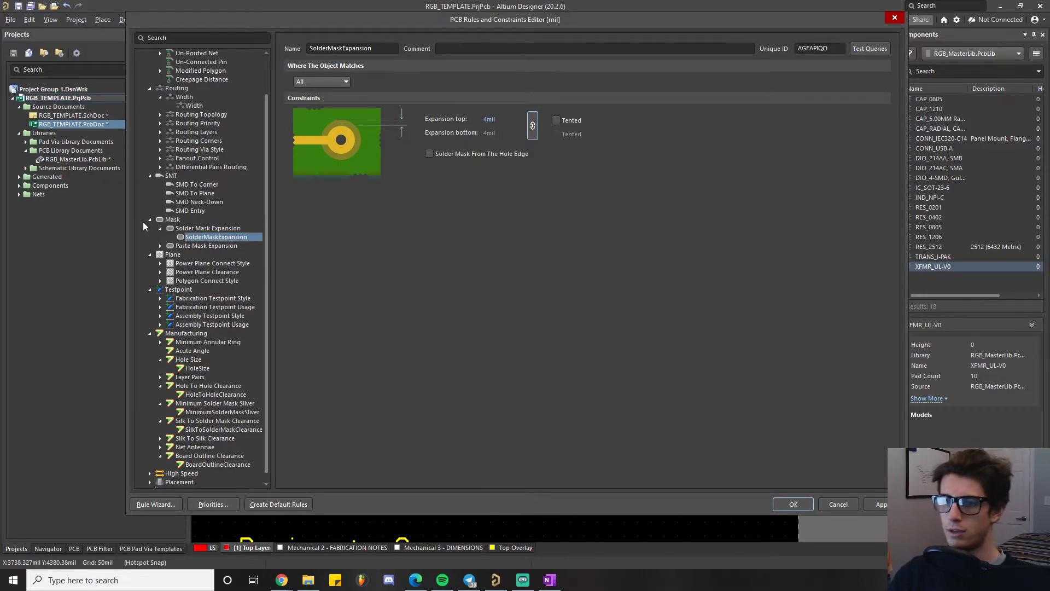
pyautogui.click(159, 246)
pyautogui.click(191, 254)
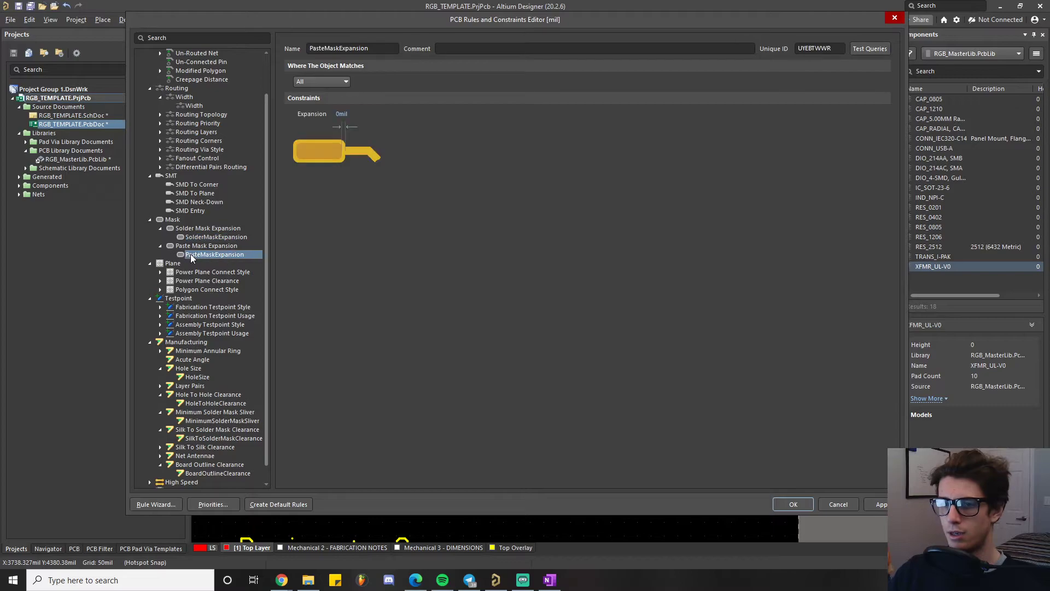
pyautogui.click(895, 21)
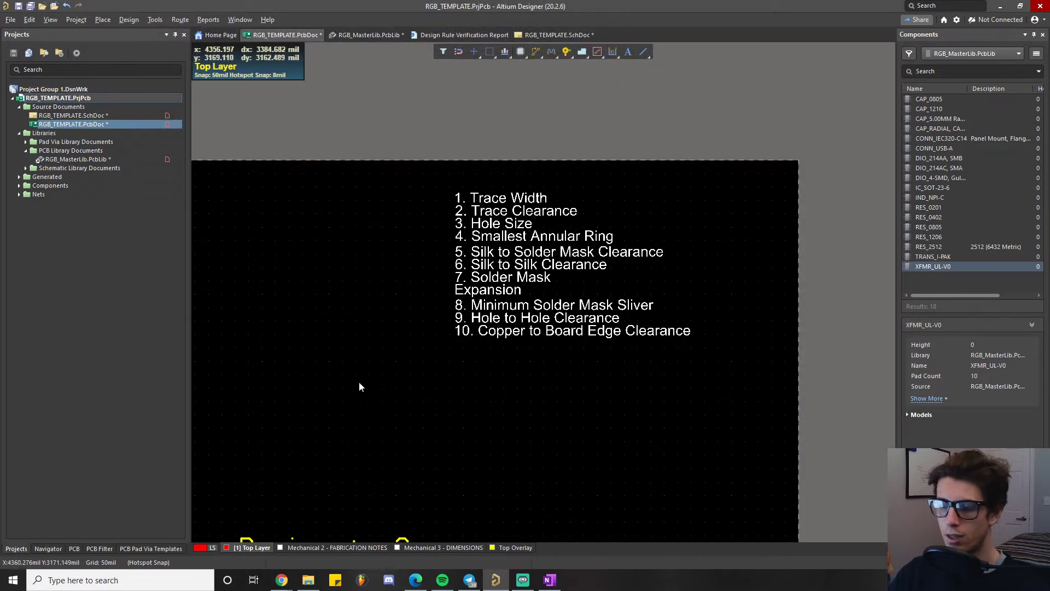
# Center the R101–R104 resistor footprints in the view
pyautogui.moveTo(423, 345); pyautogui.dragTo(603, 324, button='right')
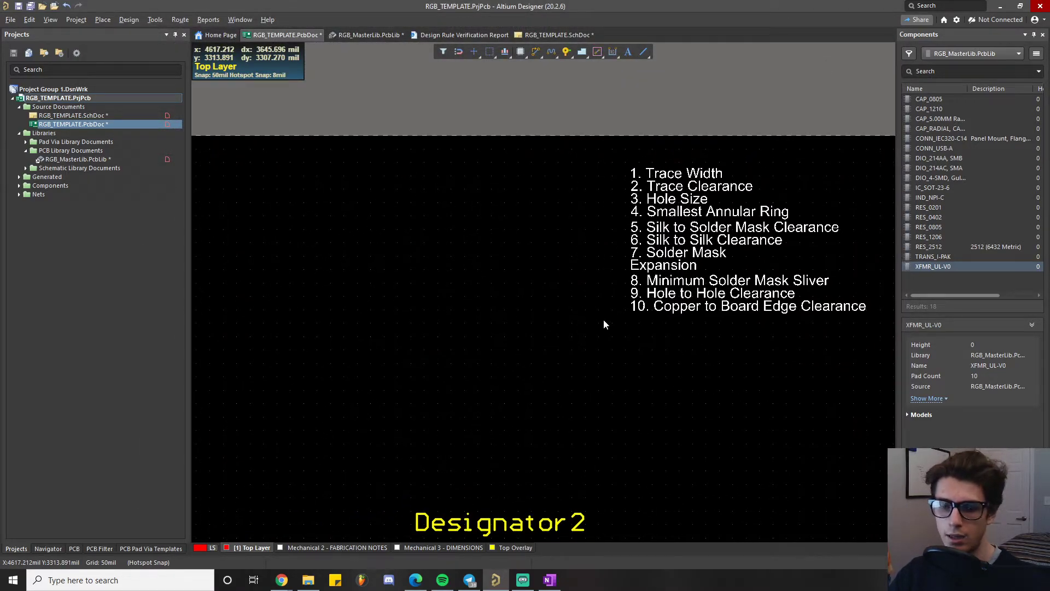
pyautogui.moveTo(454, 336); pyautogui.dragTo(653, 290, button='right')
pyautogui.moveTo(502, 353); pyautogui.dragTo(588, 325, button='right')
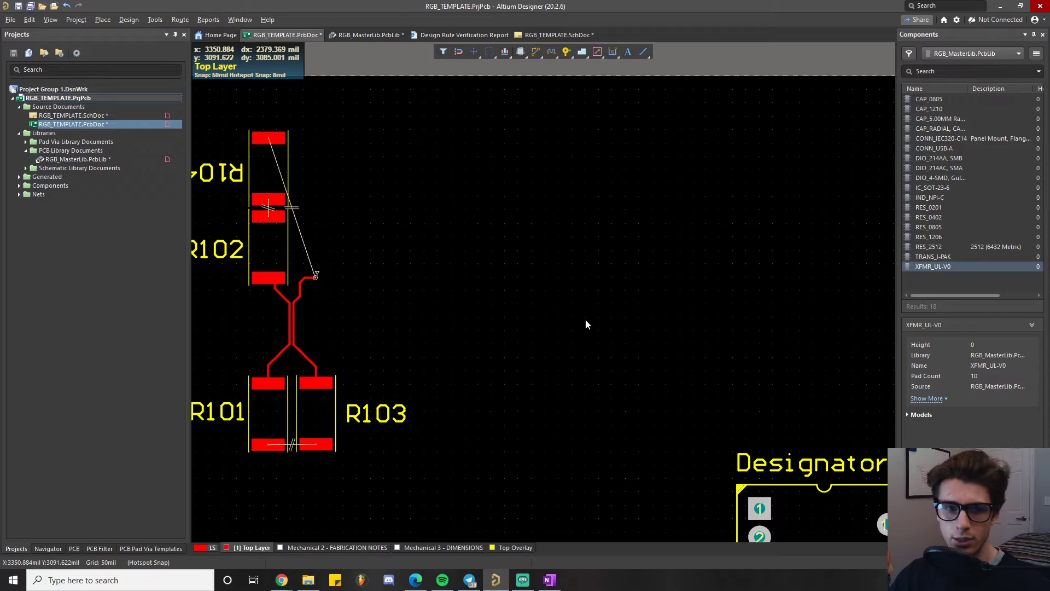
pyautogui.moveTo(496, 335); pyautogui.dragTo(609, 318, button='right')
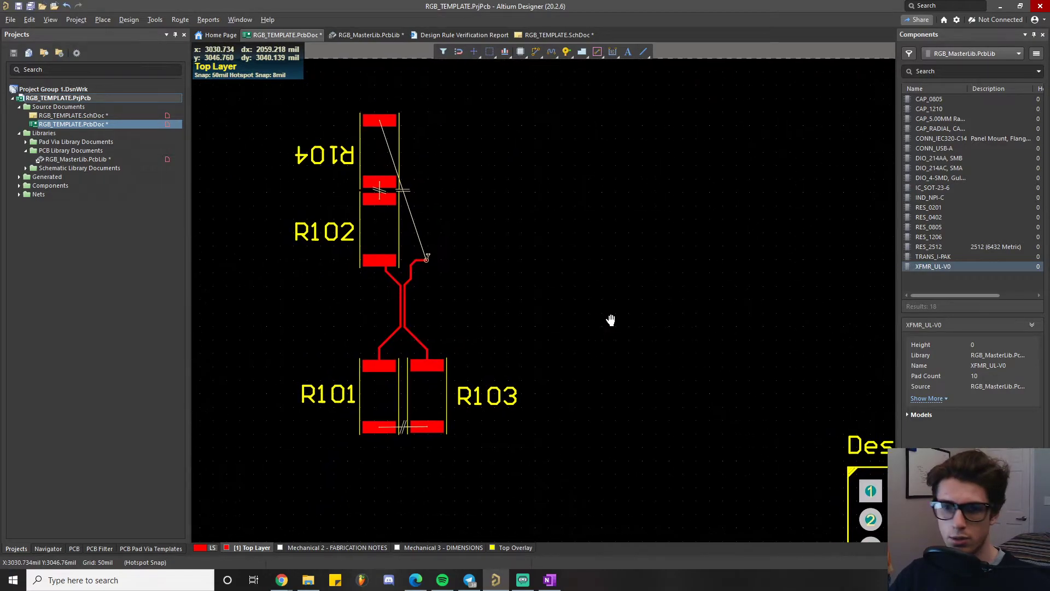
pyautogui.keyDown('ctrl'); pyautogui.scroll(-1, 587, 294); pyautogui.keyUp('ctrl')
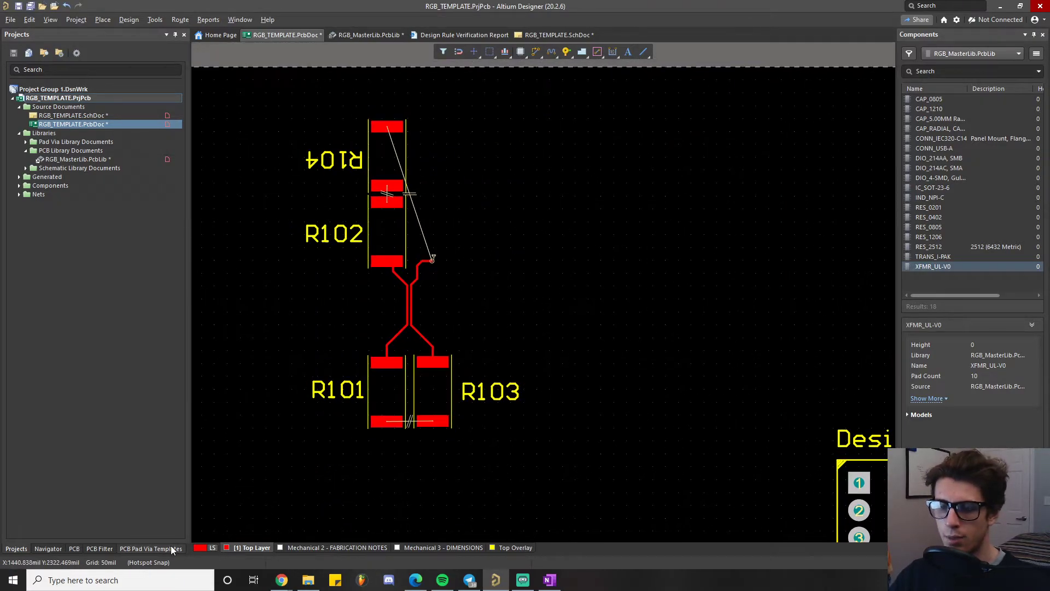
# Turn on the Top Paste layer and make it the active layer
pyautogui.click(202, 547)
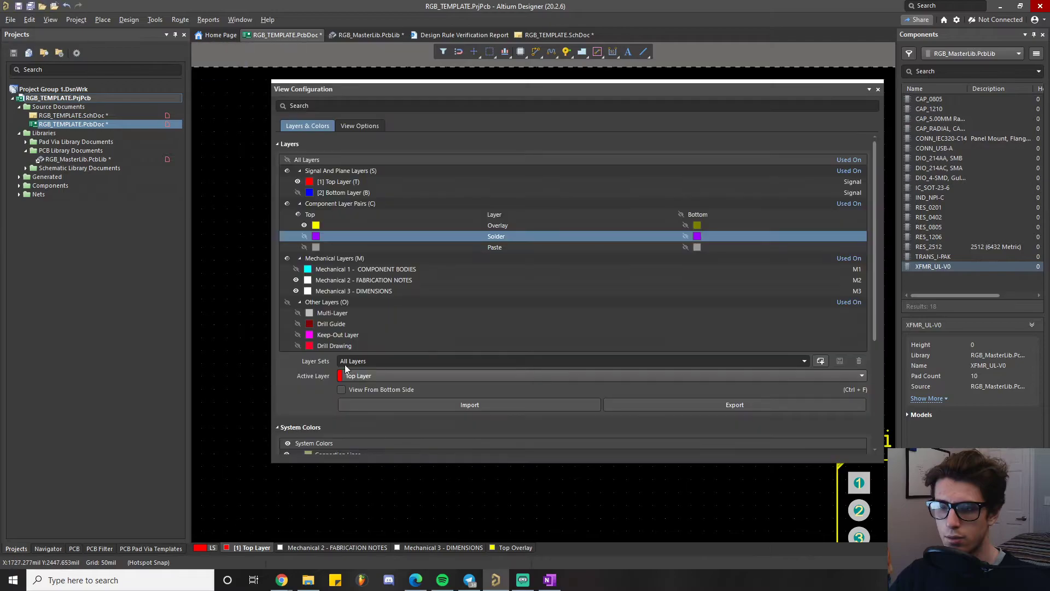
pyautogui.click(304, 248)
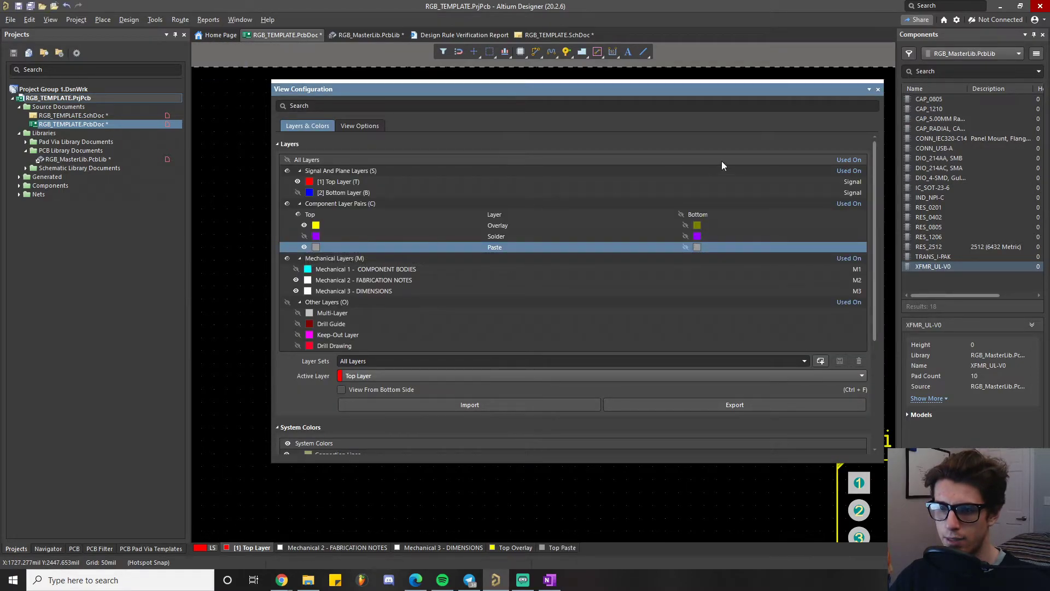
pyautogui.click(878, 89)
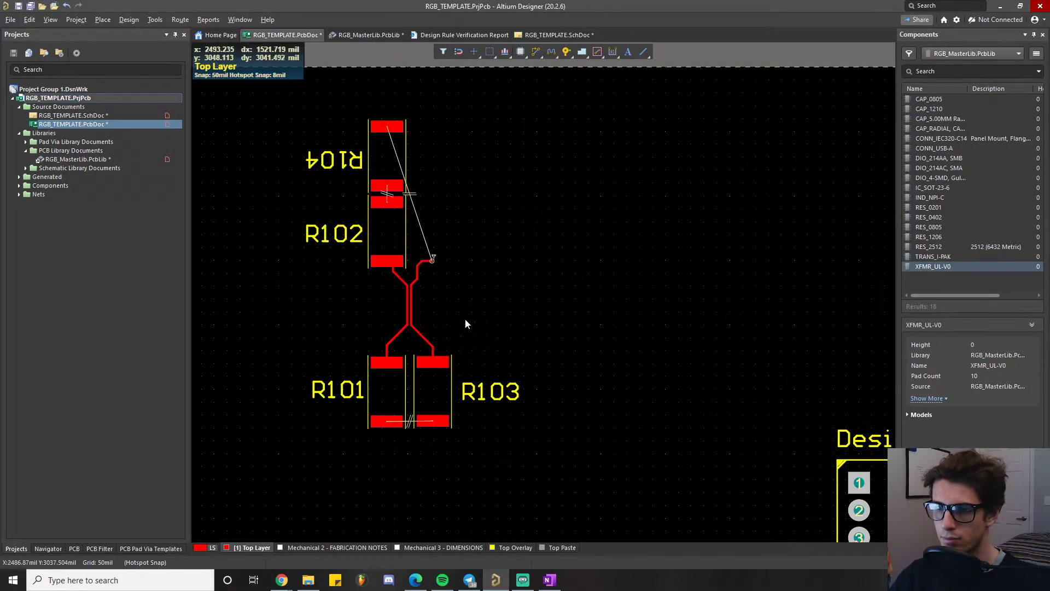
pyautogui.click(556, 546)
pyautogui.moveTo(534, 251); pyautogui.dragTo(596, 306, button='right')
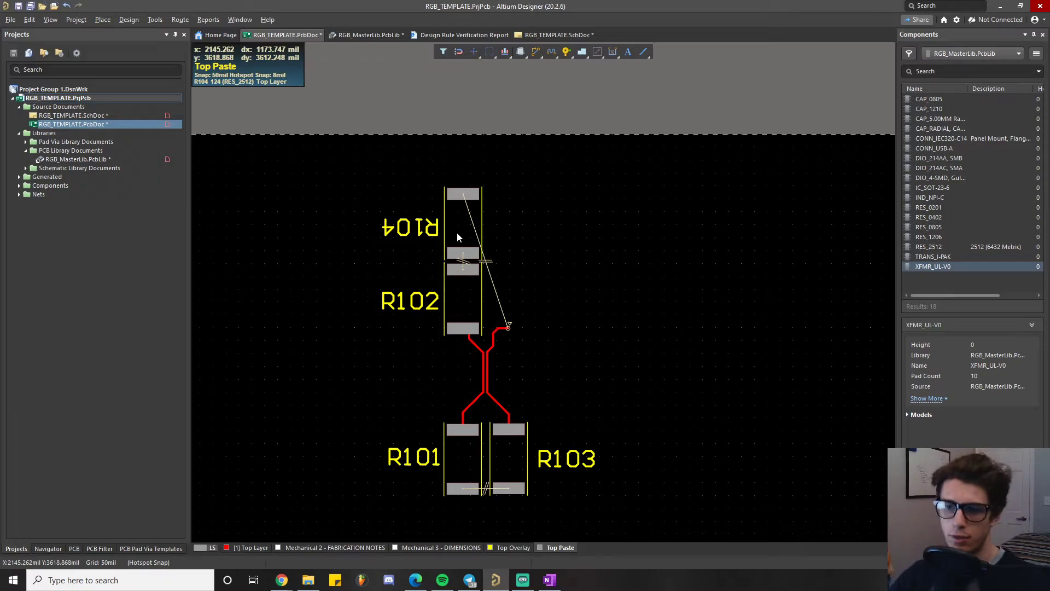
pyautogui.click(129, 20)
pyautogui.click(162, 62)
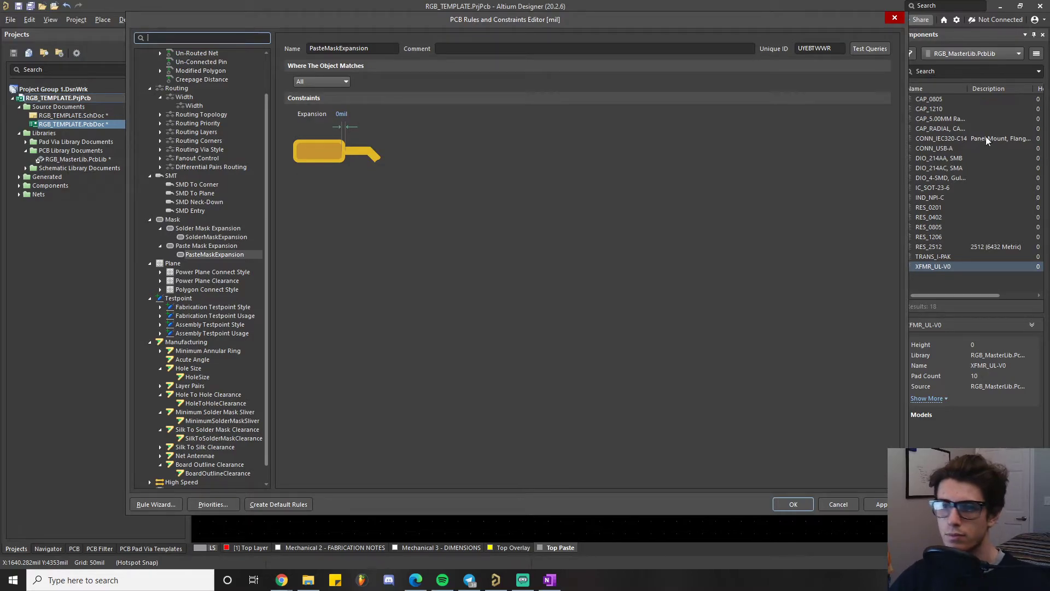
pyautogui.click(895, 19)
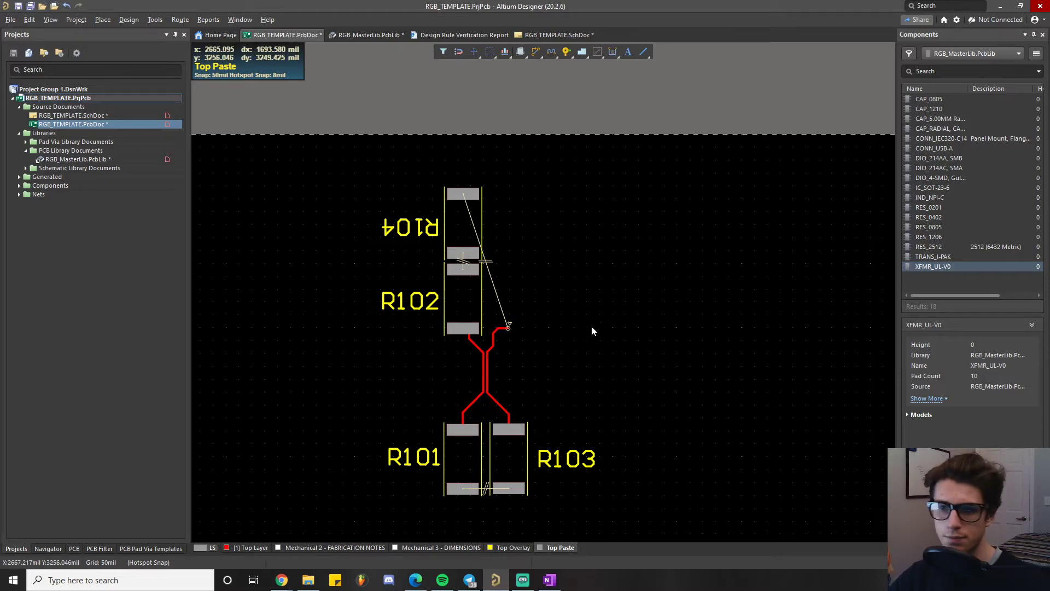
pyautogui.keyDown('ctrl'); pyautogui.scroll(-3, 584, 306); pyautogui.keyUp('ctrl')
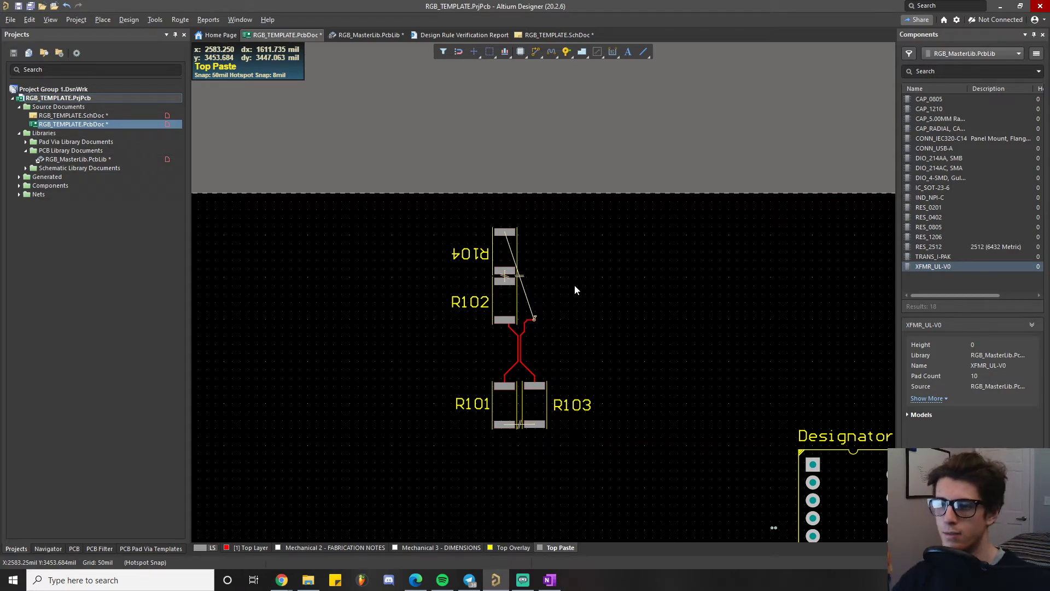
pyautogui.keyDown('ctrl'); pyautogui.scroll(3, 529, 326); pyautogui.keyUp('ctrl')
pyautogui.scroll(3, 536, 328)
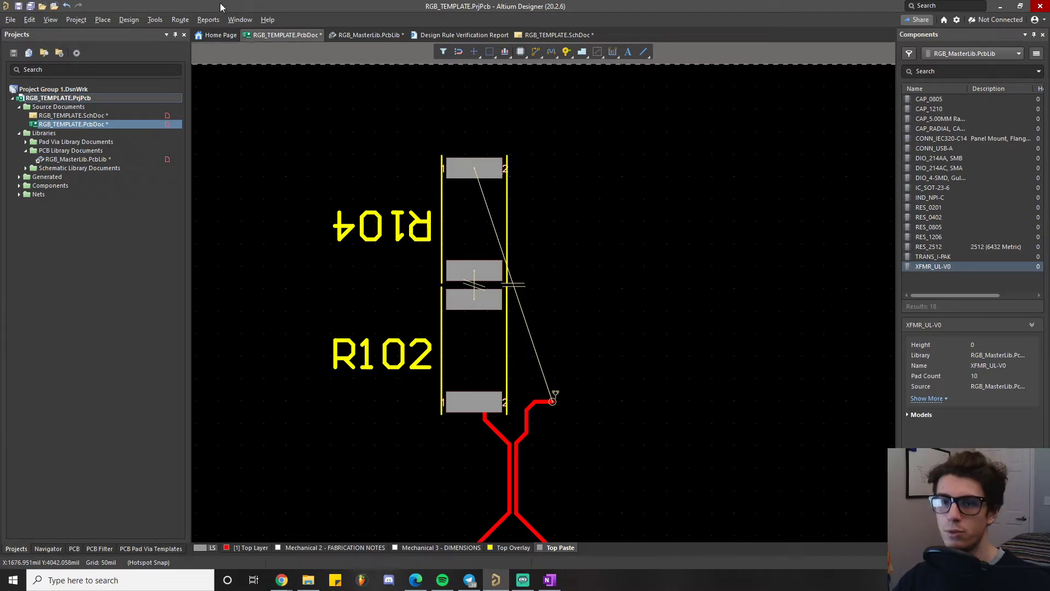
# Set PasteMaskExpansion to -1 mil and zoom onto R104's pad to check it
pyautogui.click(128, 20)
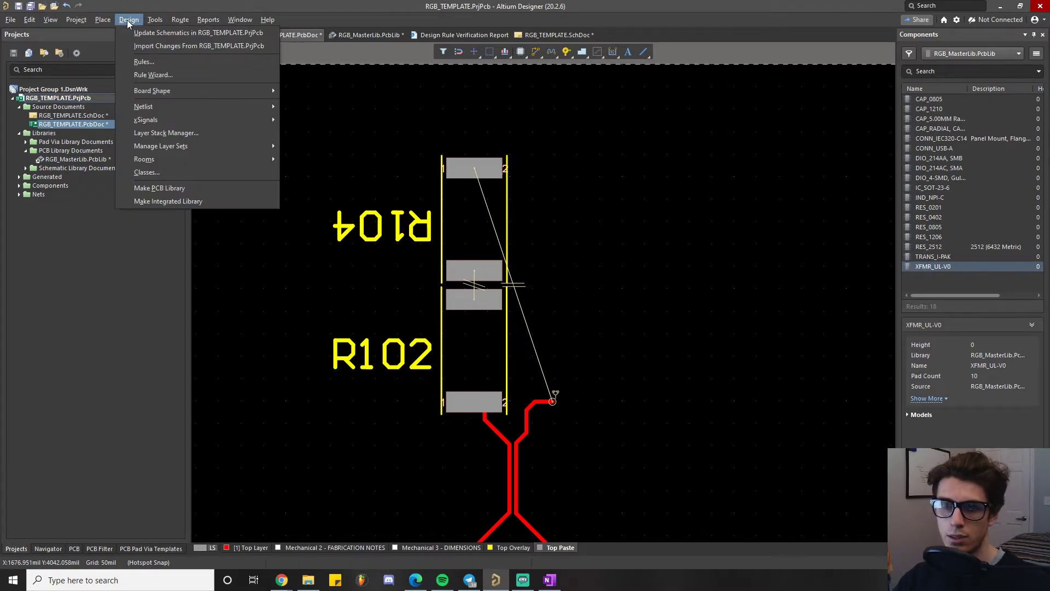
pyautogui.click(175, 61)
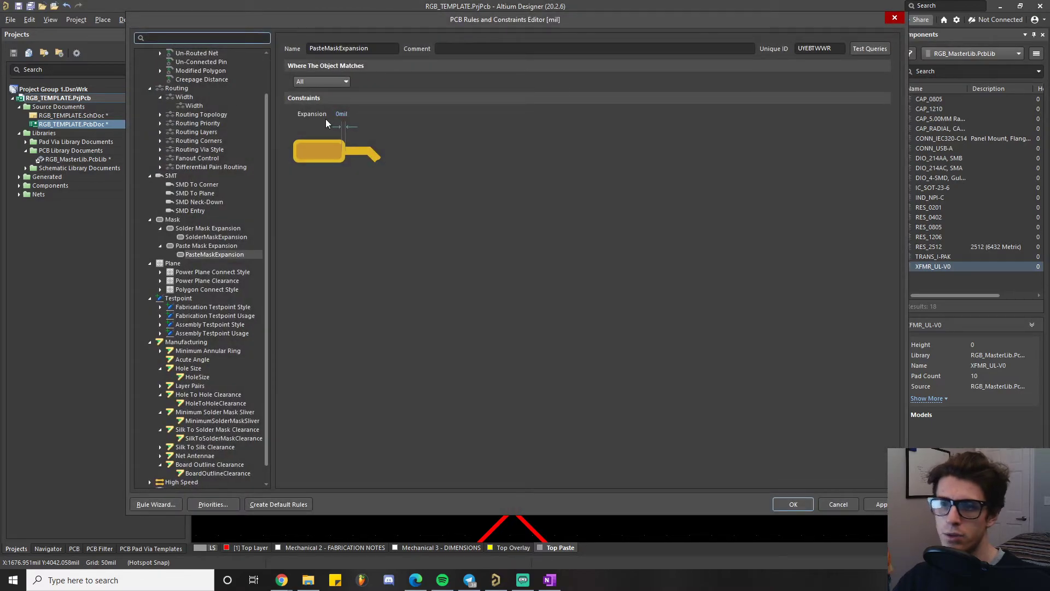
pyautogui.click(340, 114)
pyautogui.write('-1')
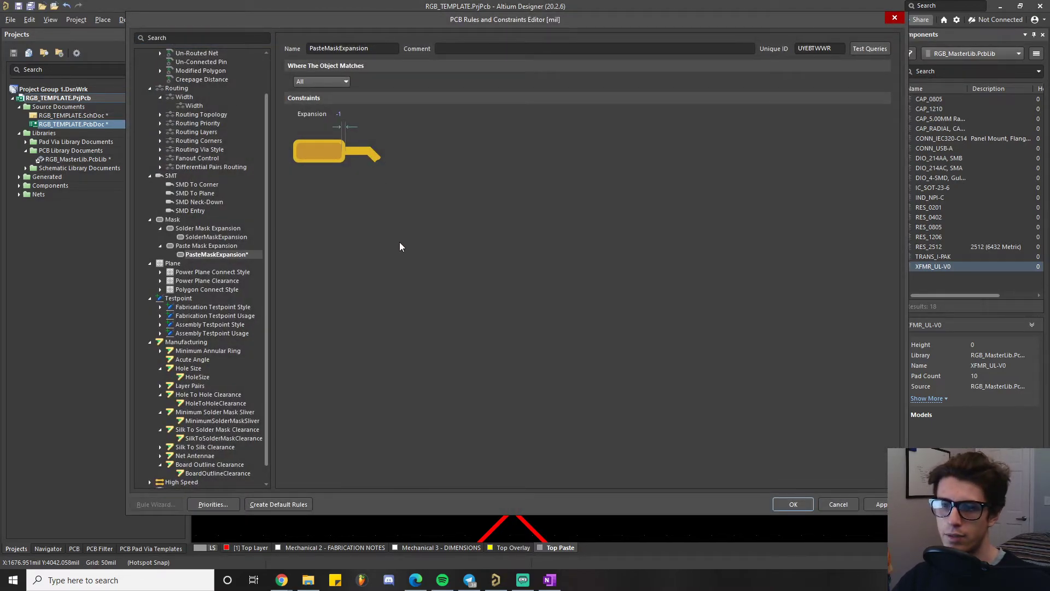
pyautogui.click(793, 504)
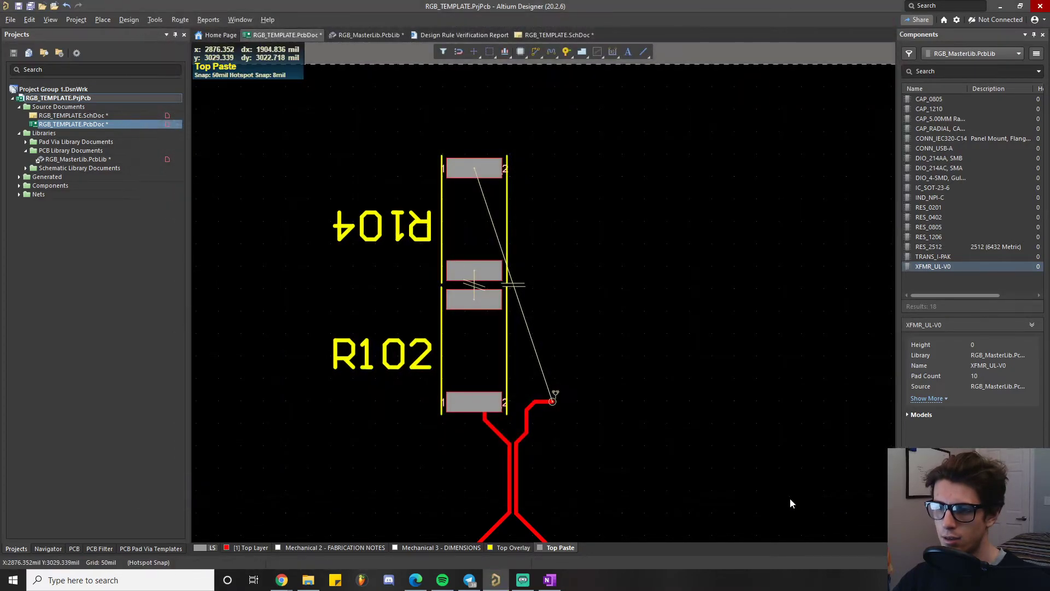
pyautogui.keyDown('ctrl'); pyautogui.scroll(10, 513, 229); pyautogui.keyUp('ctrl')
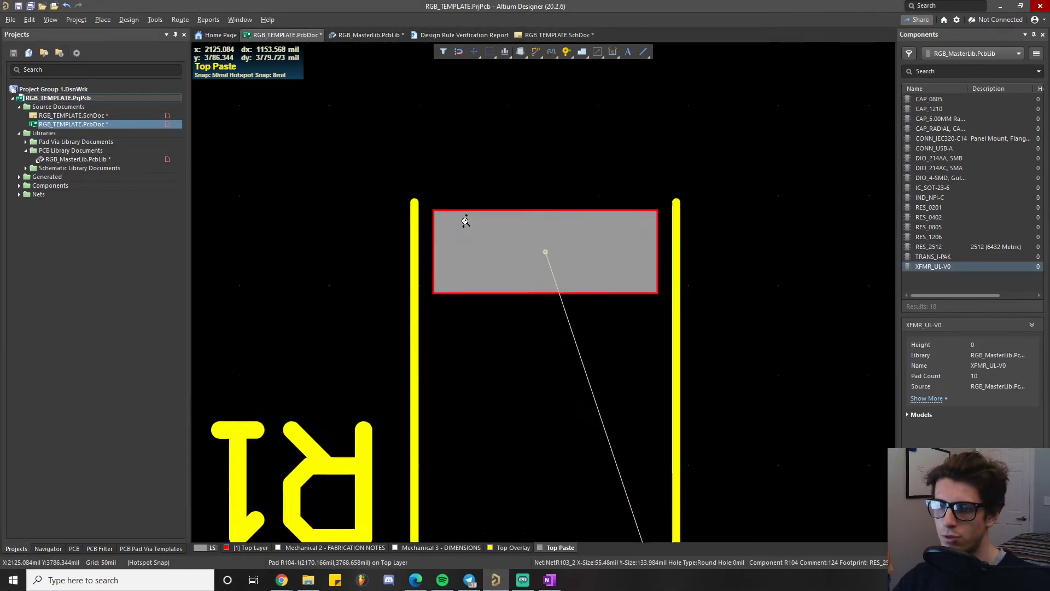
pyautogui.keyDown('shift'); pyautogui.hscroll(2, 448, 241); pyautogui.keyUp('shift')
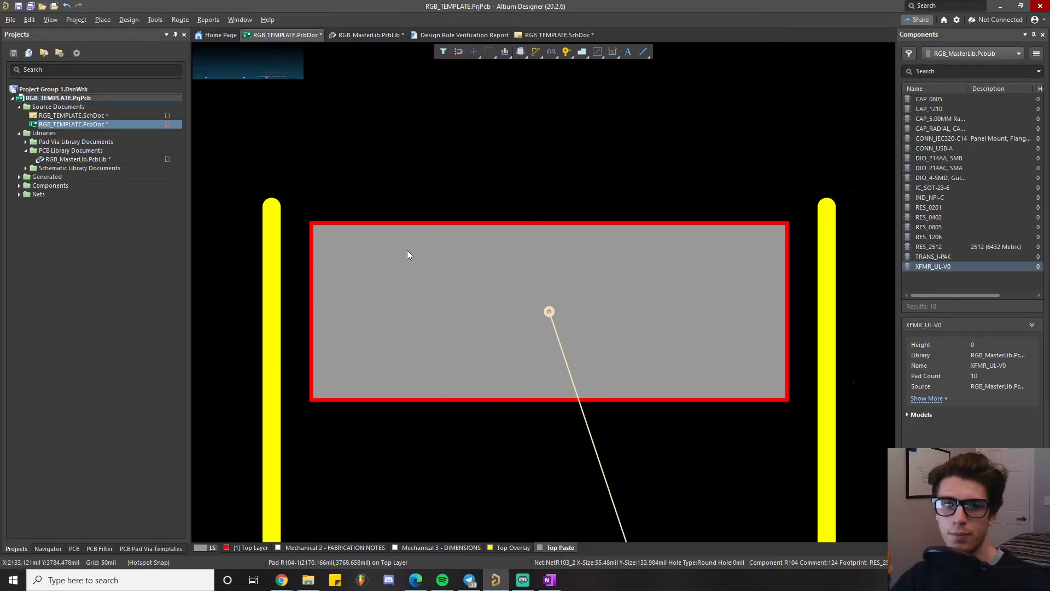
# Set the PasteMaskExpansion rule back to 0 mil
pyautogui.click(133, 20)
pyautogui.click(143, 61)
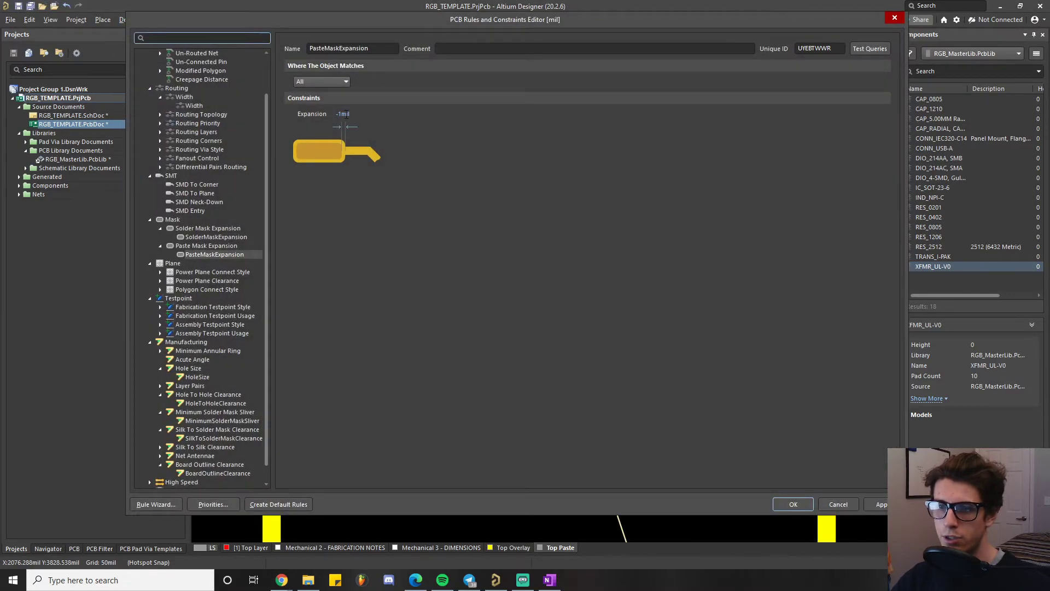
pyautogui.click(343, 114)
pyautogui.write('0')
pyautogui.press('Return')
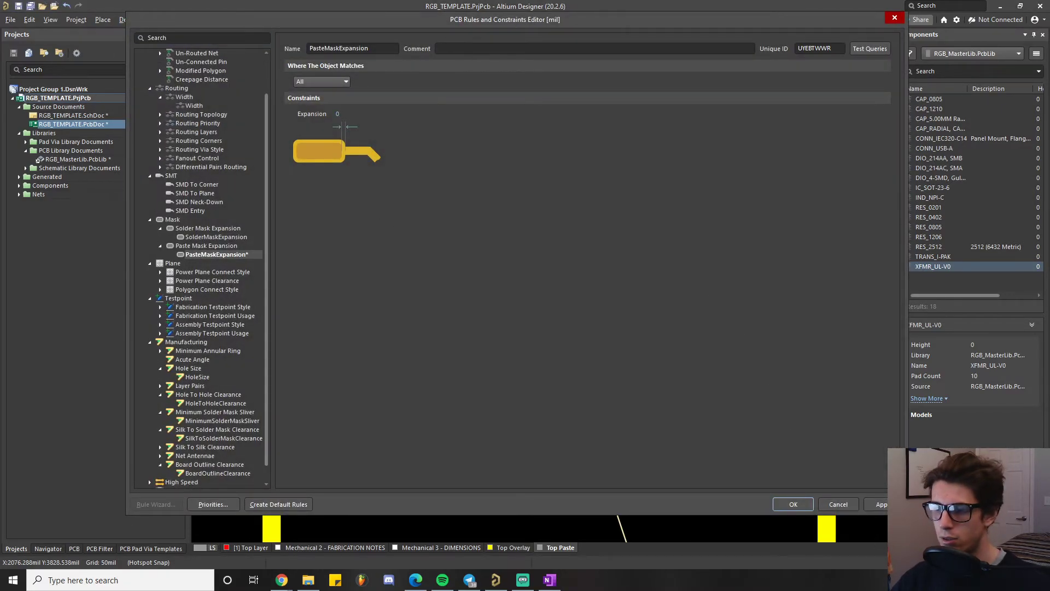
pyautogui.click(874, 504)
# Change the SolderMaskExpansion rule's top expansion from 4 mil to -1 mil
pyautogui.click(793, 504)
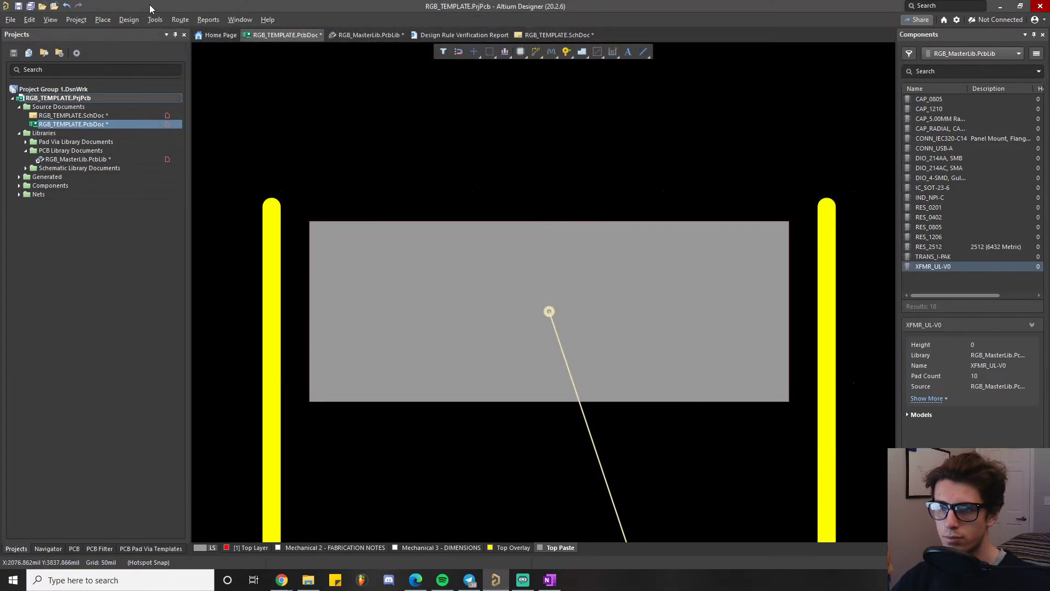
pyautogui.click(132, 19)
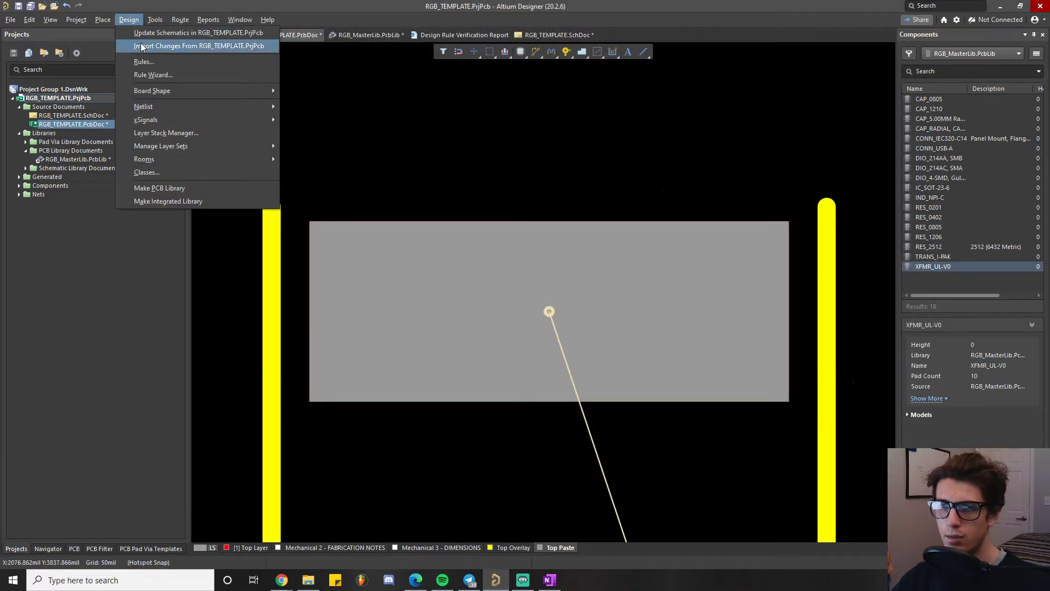
pyautogui.click(185, 62)
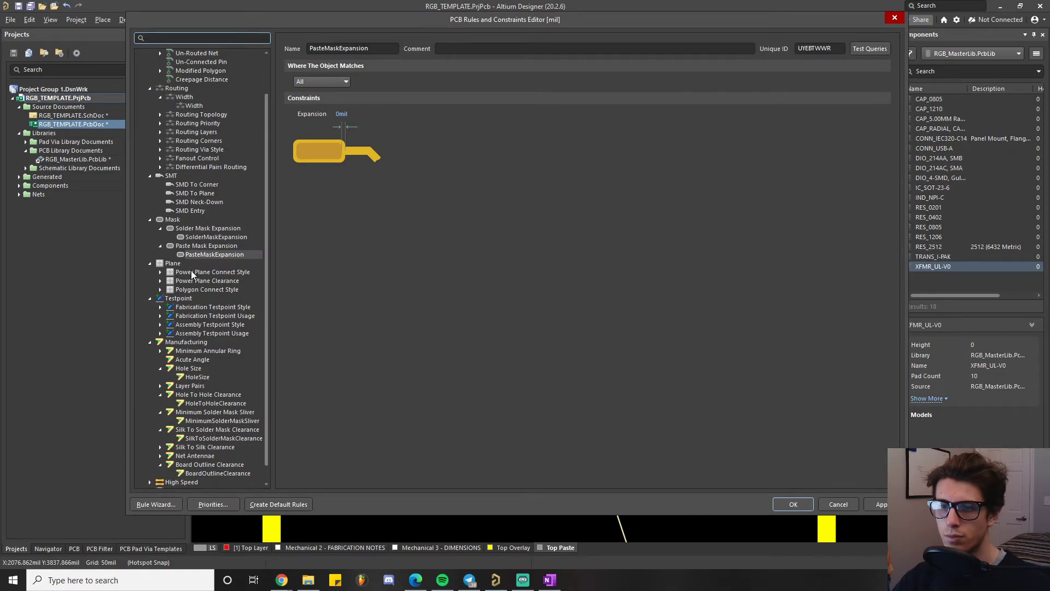
pyautogui.click(208, 237)
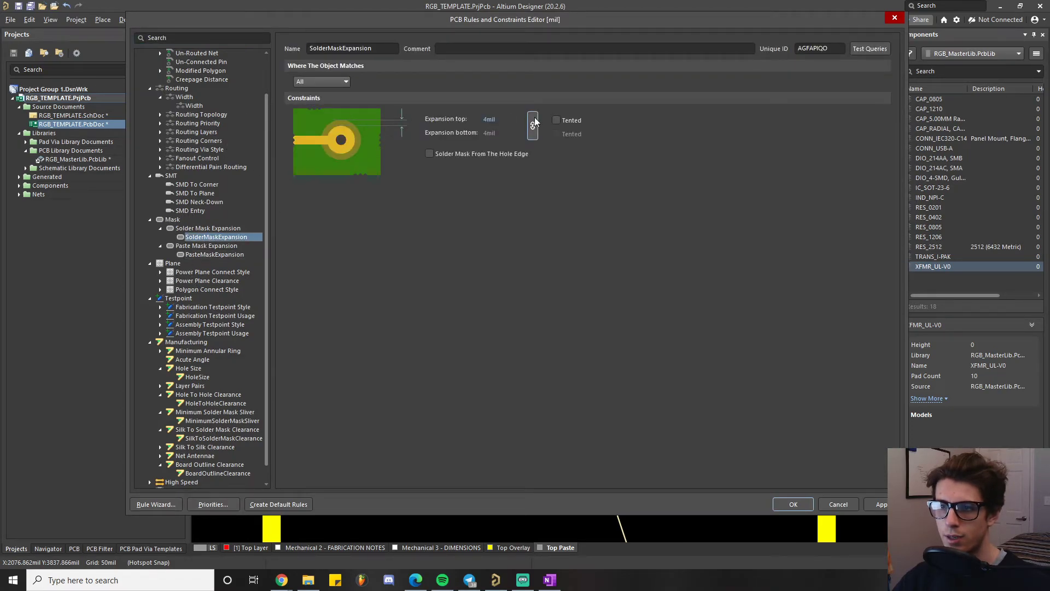
pyautogui.click(488, 119)
pyautogui.write('-1')
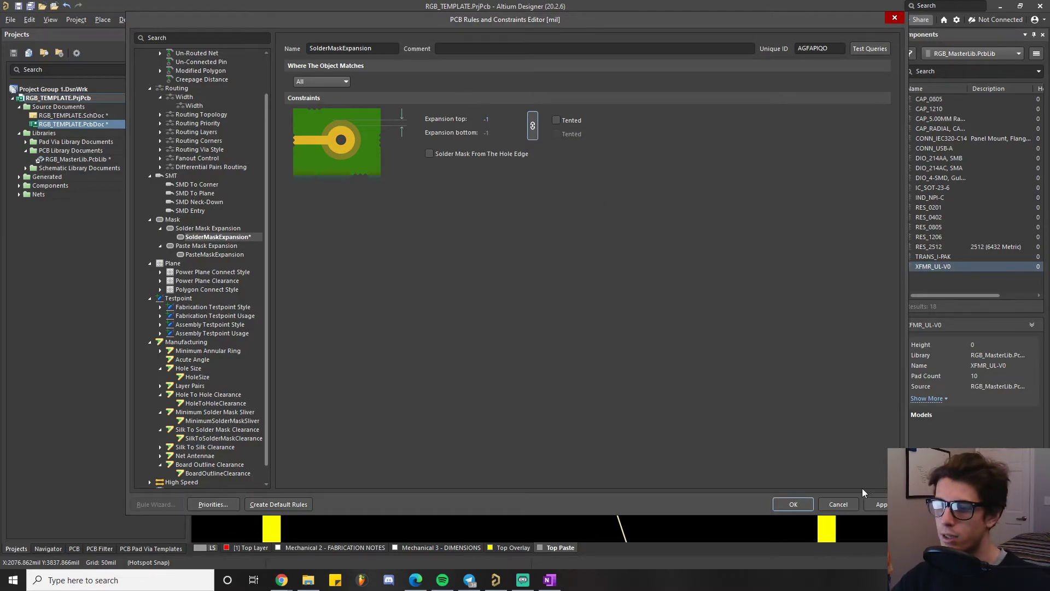
pyautogui.click(798, 505)
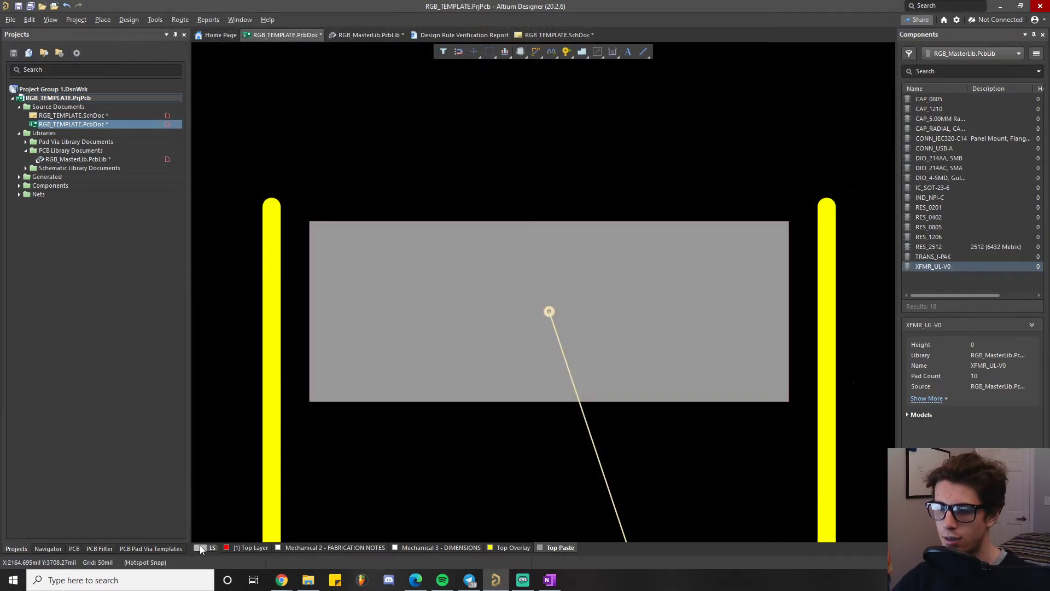
# Make the Top Solder layer visible and active to view R104's pads
pyautogui.click(199, 546)
pyautogui.click(304, 235)
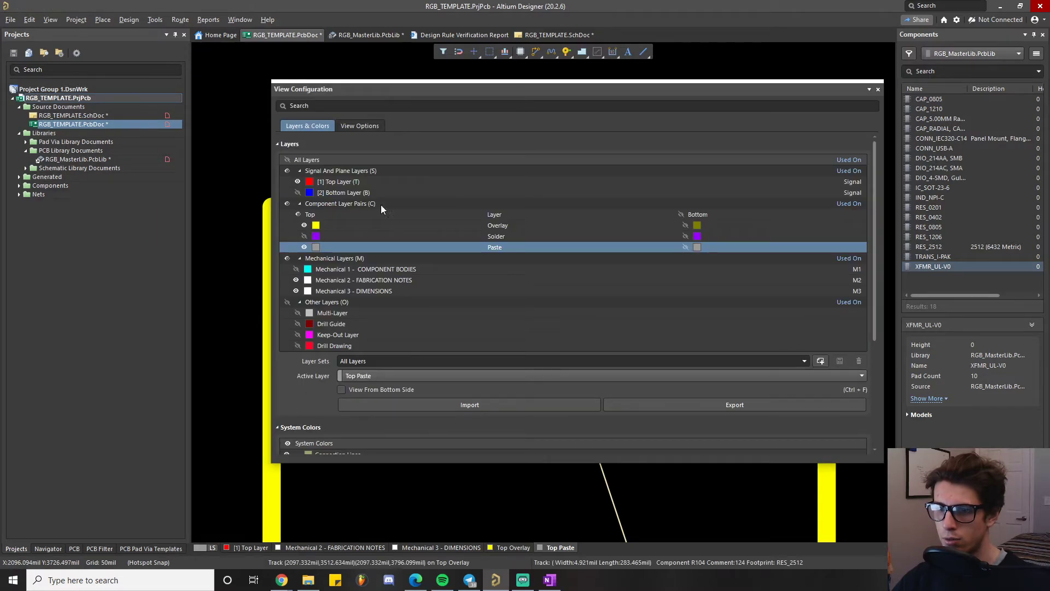
pyautogui.click(878, 90)
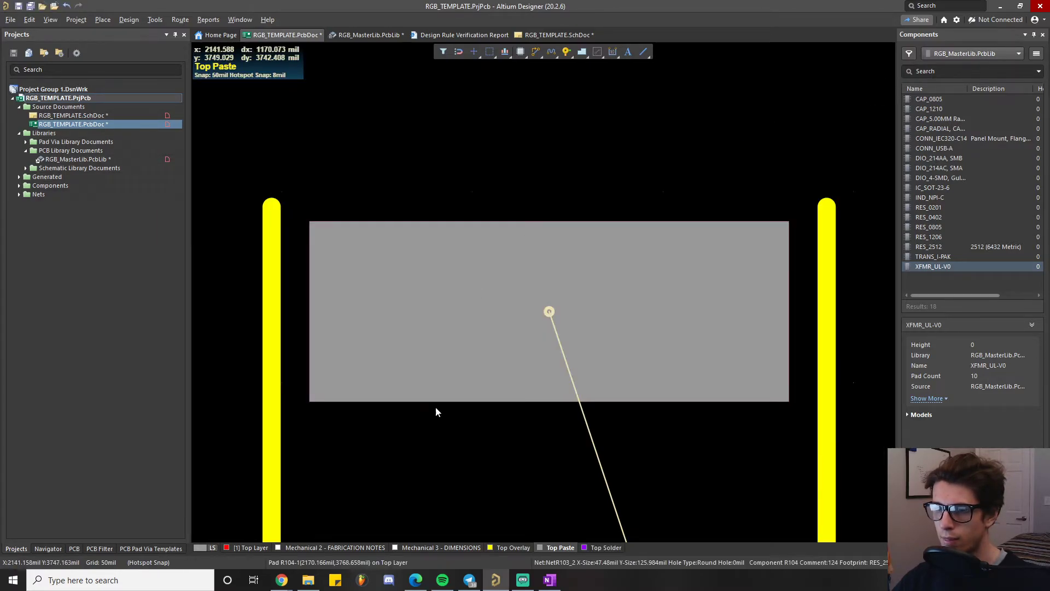
pyautogui.click(595, 546)
pyautogui.keyDown('ctrl'); pyautogui.scroll(-4, 505, 455); pyautogui.keyUp('ctrl')
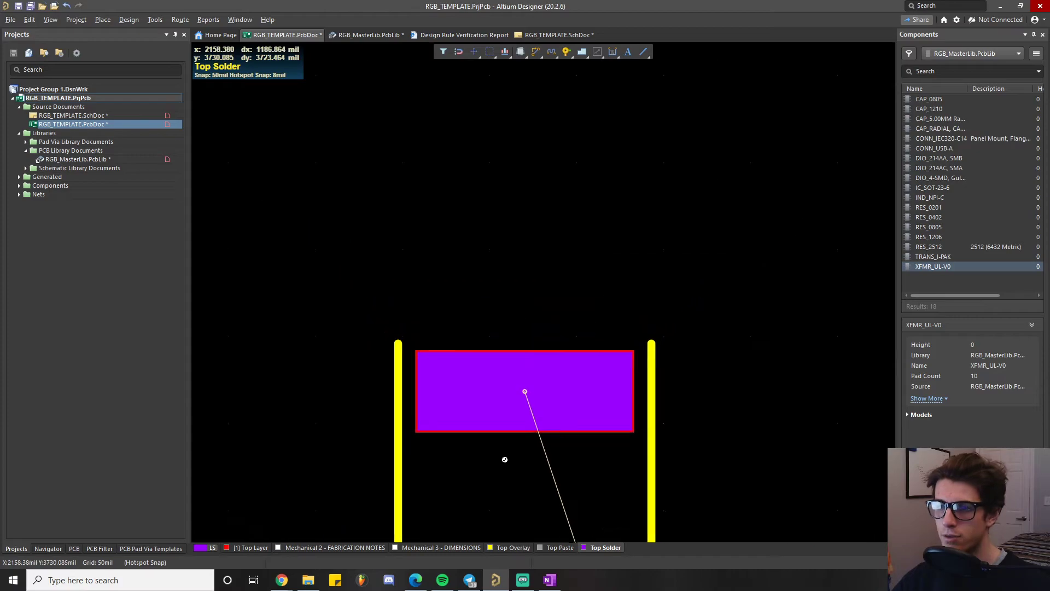
pyautogui.moveTo(542, 324); pyautogui.dragTo(562, 195, button='right')
pyautogui.keyDown('ctrl'); pyautogui.scroll(-3, 562, 195); pyautogui.keyUp('ctrl')
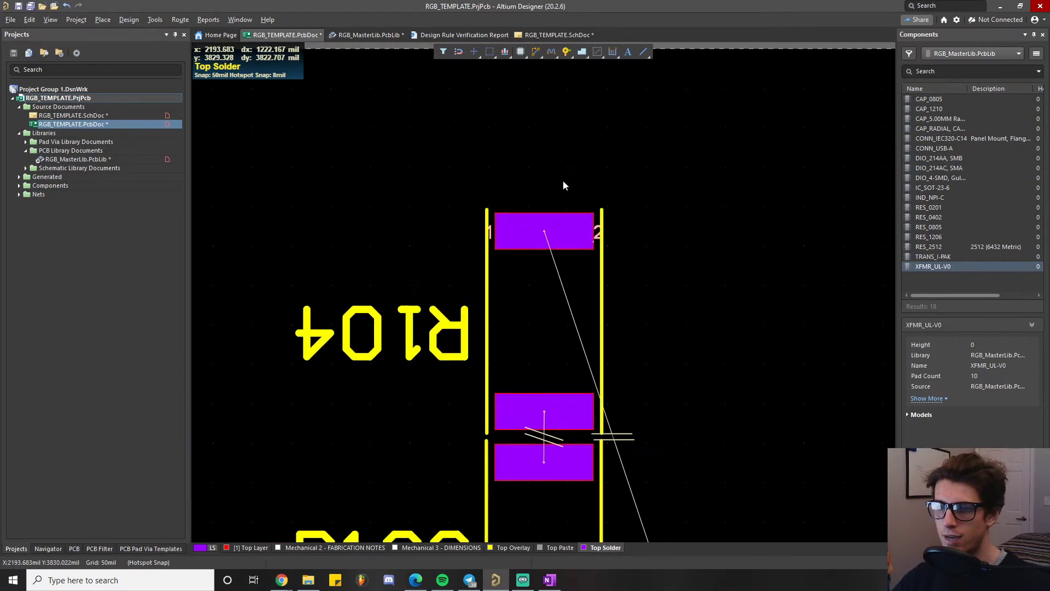
# Switch to 3D Layout Mode and orbit and zoom toward the resistor pads
pyautogui.click(50, 20)
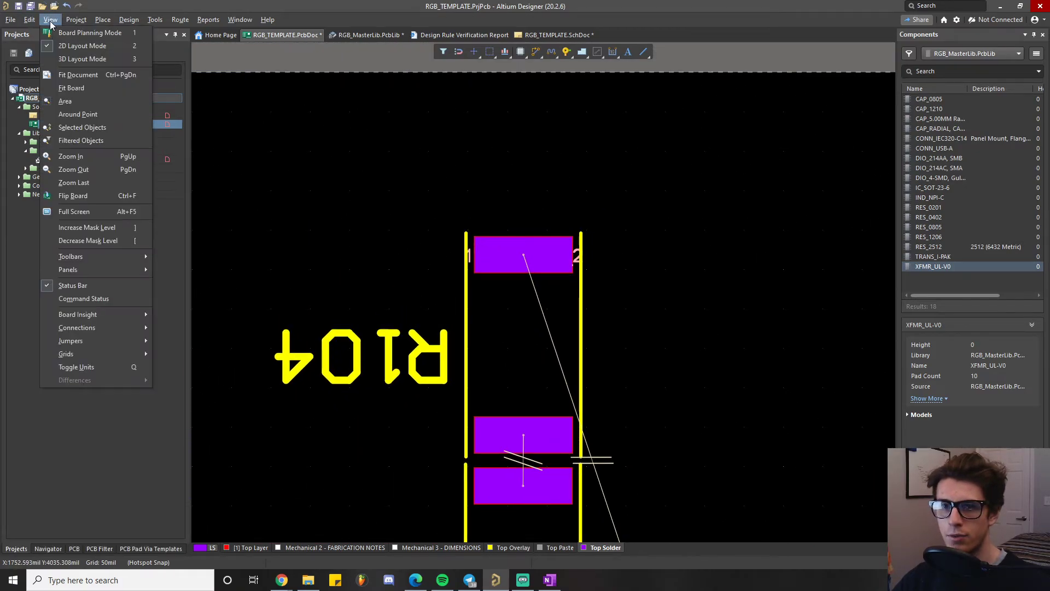
pyautogui.click(73, 61)
pyautogui.keyDown('ctrl'); pyautogui.scroll(-3, 541, 339); pyautogui.keyUp('ctrl')
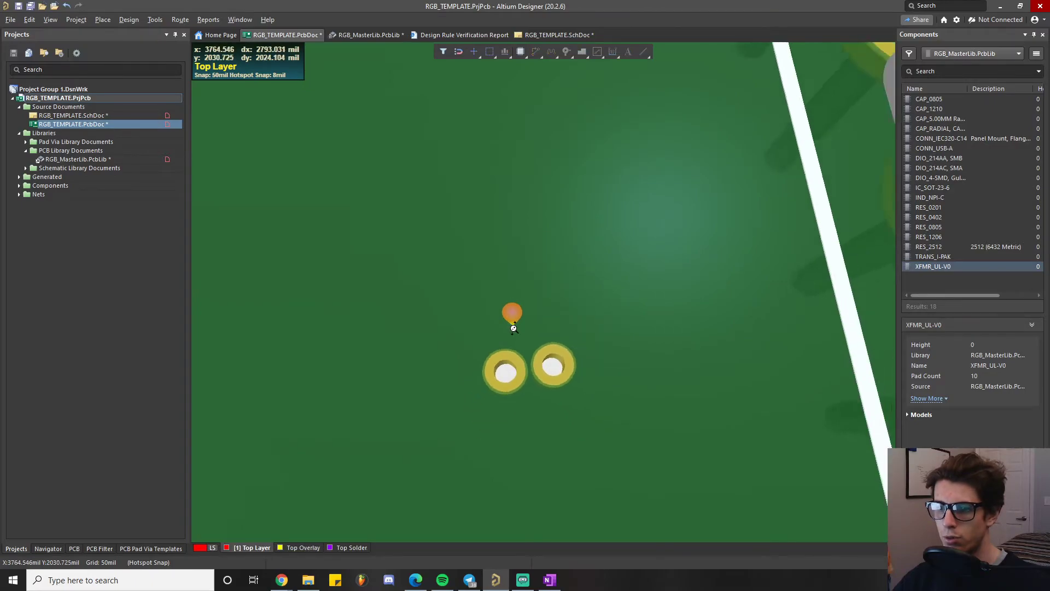
pyautogui.keyDown('shift'); pyautogui.moveTo(512, 314); pyautogui.dragTo(637, 302, button='right'); pyautogui.keyUp('shift')
pyautogui.keyDown('ctrl'); pyautogui.scroll(-3, 441, 321); pyautogui.keyUp('ctrl')
pyautogui.keyDown('shift'); pyautogui.moveTo(442, 320); pyautogui.dragTo(480, 331, button='right'); pyautogui.keyUp('shift')
pyautogui.keyDown('ctrl'); pyautogui.scroll(10, 479, 330); pyautogui.keyUp('ctrl')
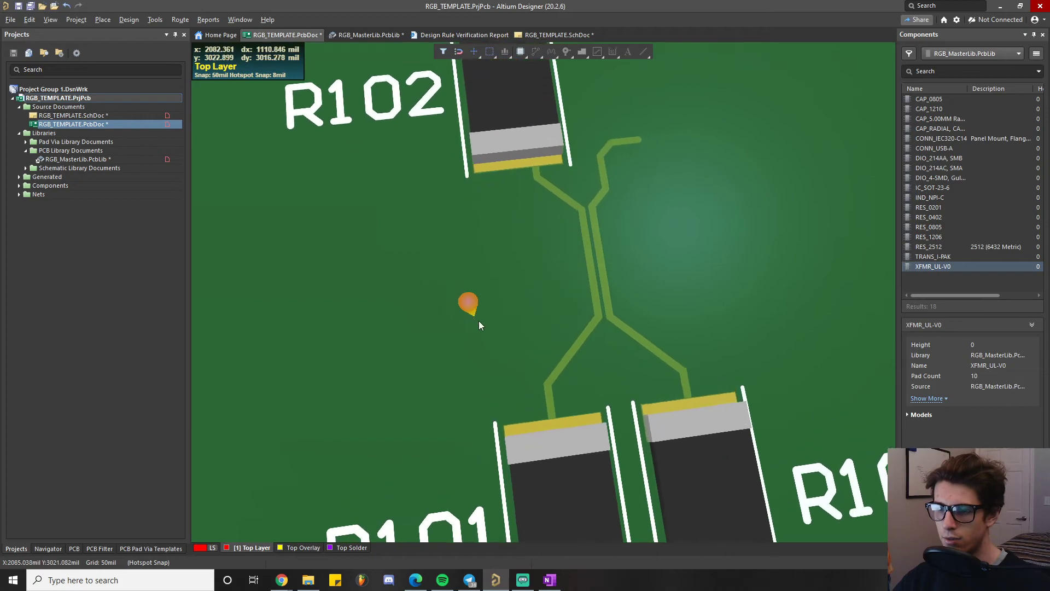
pyautogui.keyDown('ctrl'); pyautogui.scroll(2, 486, 327); pyautogui.keyUp('ctrl')
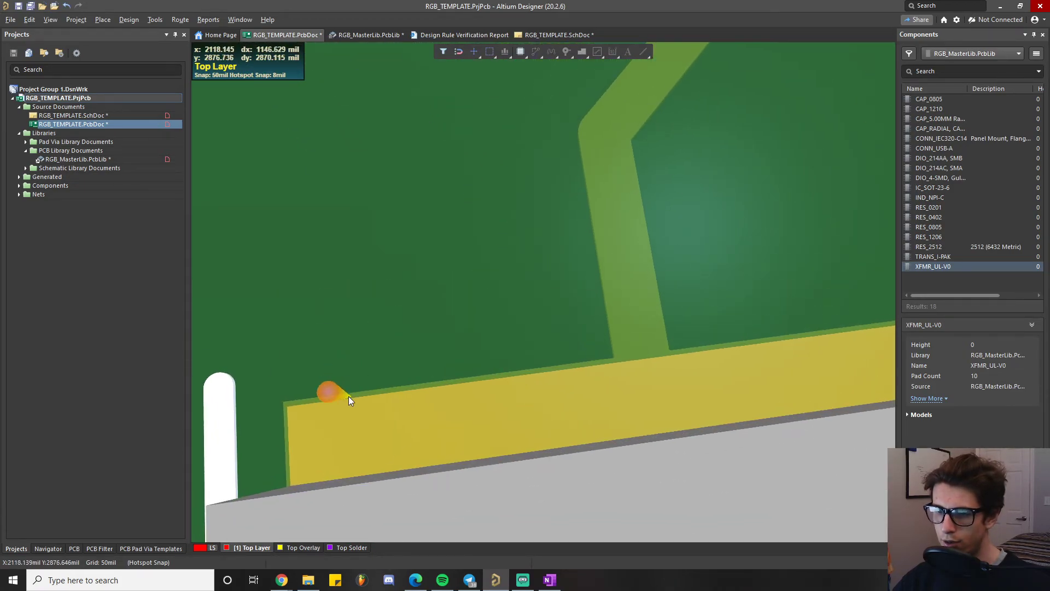
pyautogui.keyDown('ctrl'); pyautogui.scroll(2, 342, 369); pyautogui.keyUp('ctrl')
pyautogui.keyDown('shift'); pyautogui.scroll(-2, 520, 306); pyautogui.keyUp('shift')
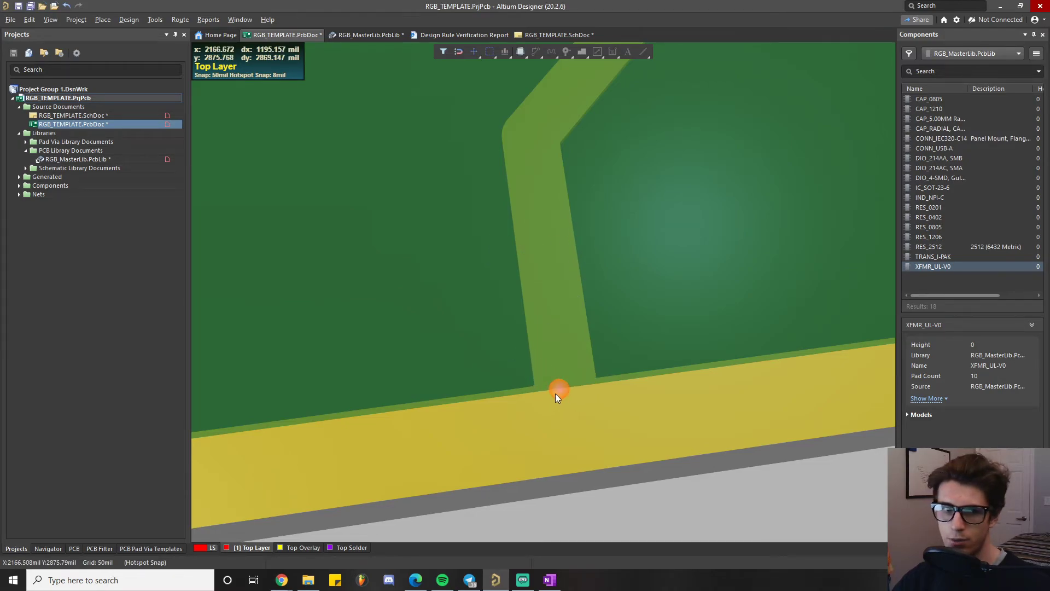
# Set the SolderMaskExpansion rule's top expansion back to 4 mil
pyautogui.click(130, 21)
pyautogui.click(205, 63)
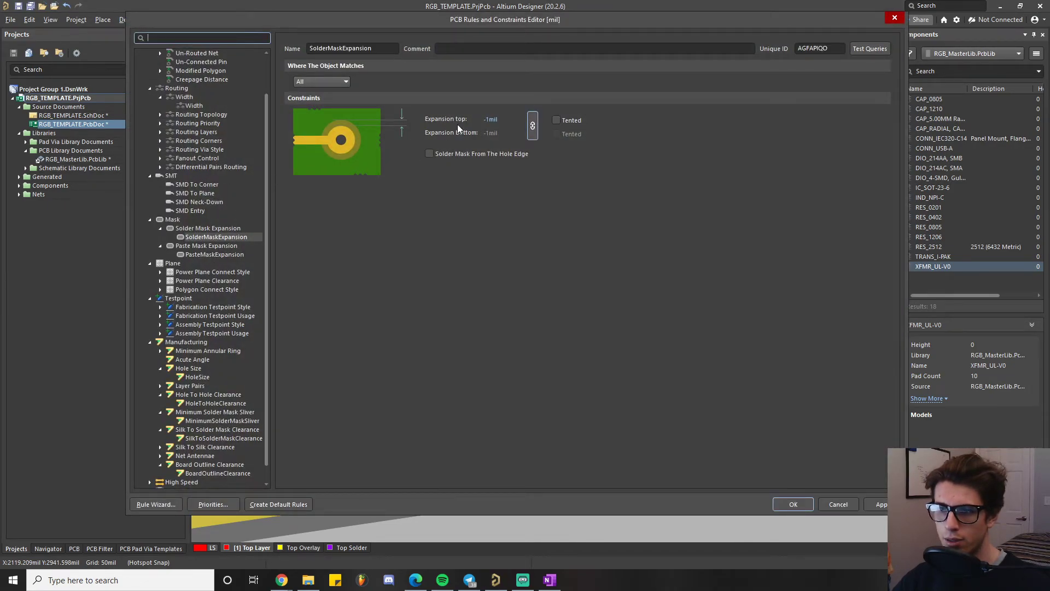
pyautogui.click(490, 119)
pyautogui.write('4')
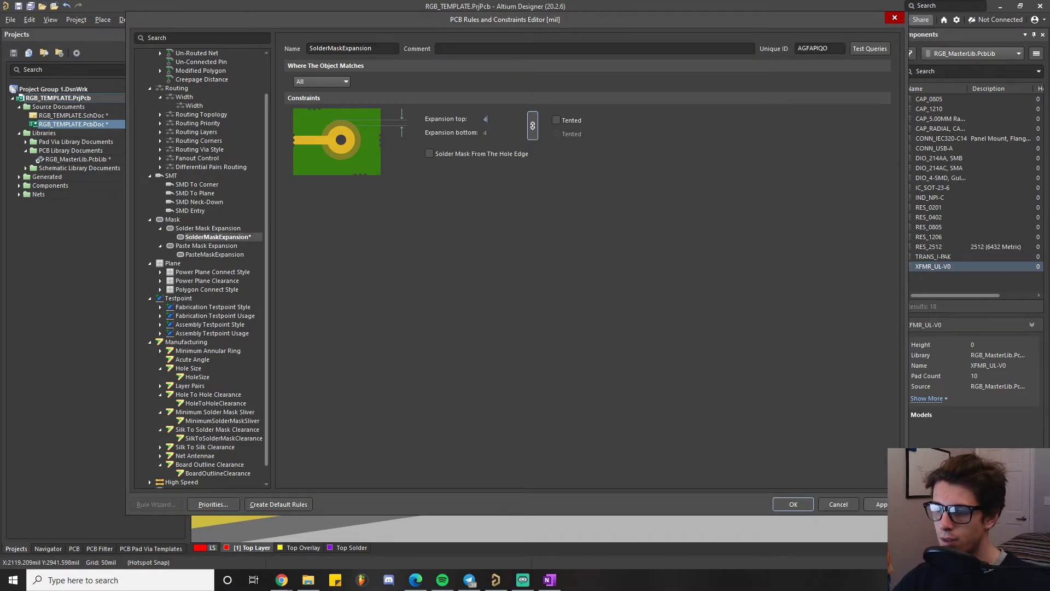
pyautogui.click(798, 505)
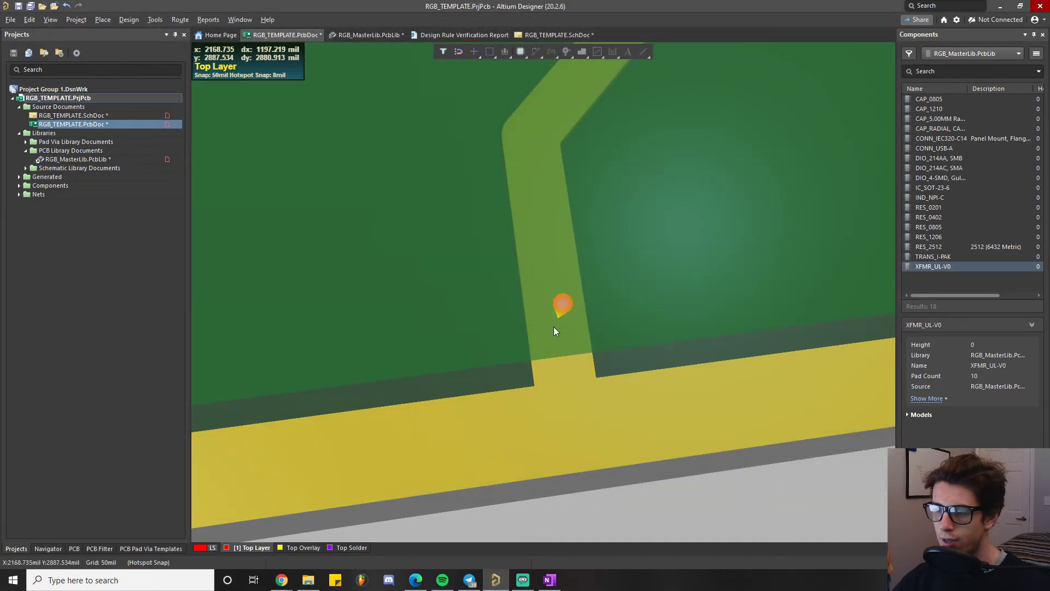
pyautogui.moveTo(557, 326)
pyautogui.mouseDown(button='middle')
pyautogui.moveTo(558, 306)
pyautogui.moveTo(560, 314)
pyautogui.moveTo(602, 307)
pyautogui.moveTo(703, 330)
pyautogui.moveTo(509, 305)
pyautogui.moveTo(517, 310)
pyautogui.moveTo(520, 243)
pyautogui.mouseUp(button='middle')
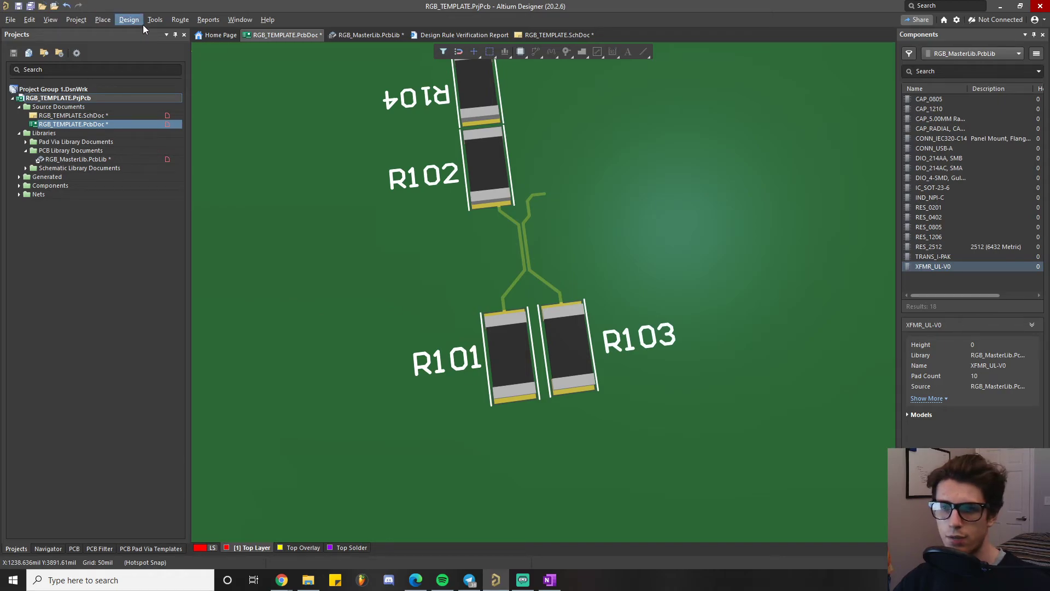
# Return the board to 2D Layout Mode and pan to bring R102 into view
pyautogui.click(129, 20)
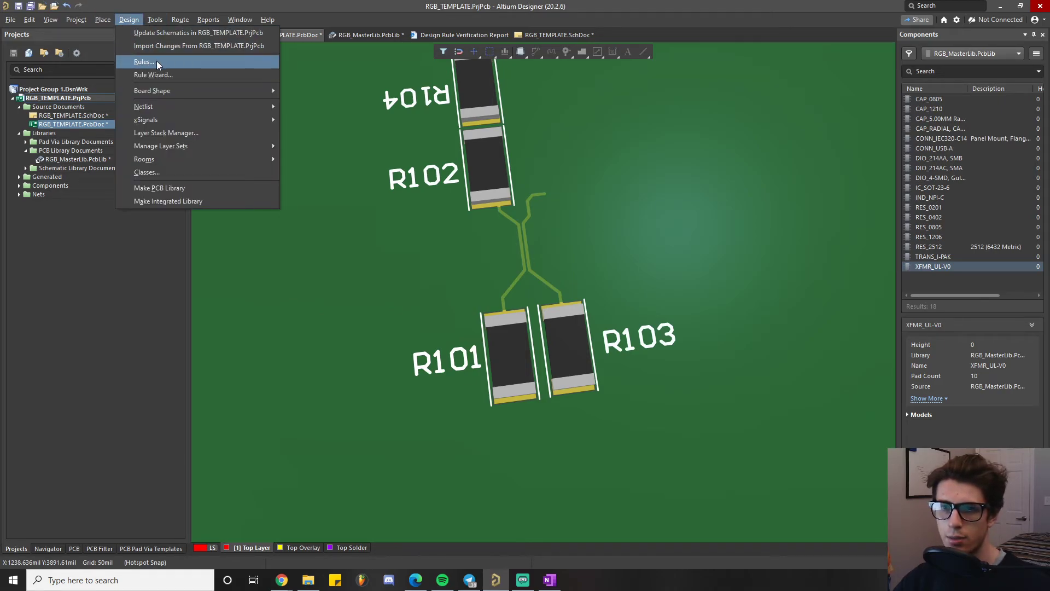
pyautogui.moveTo(54, 22)
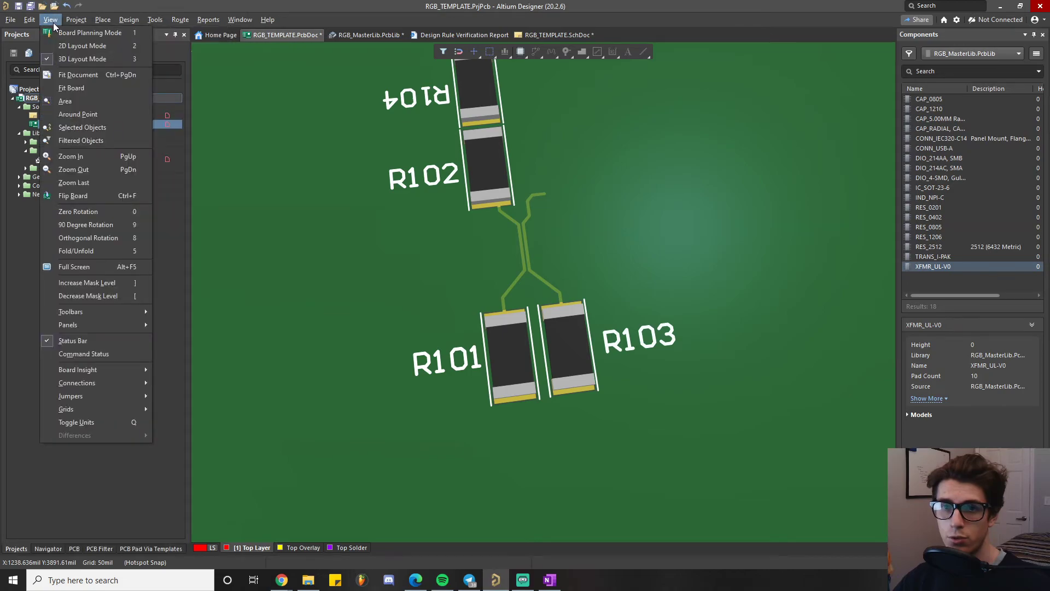
pyautogui.click(68, 48)
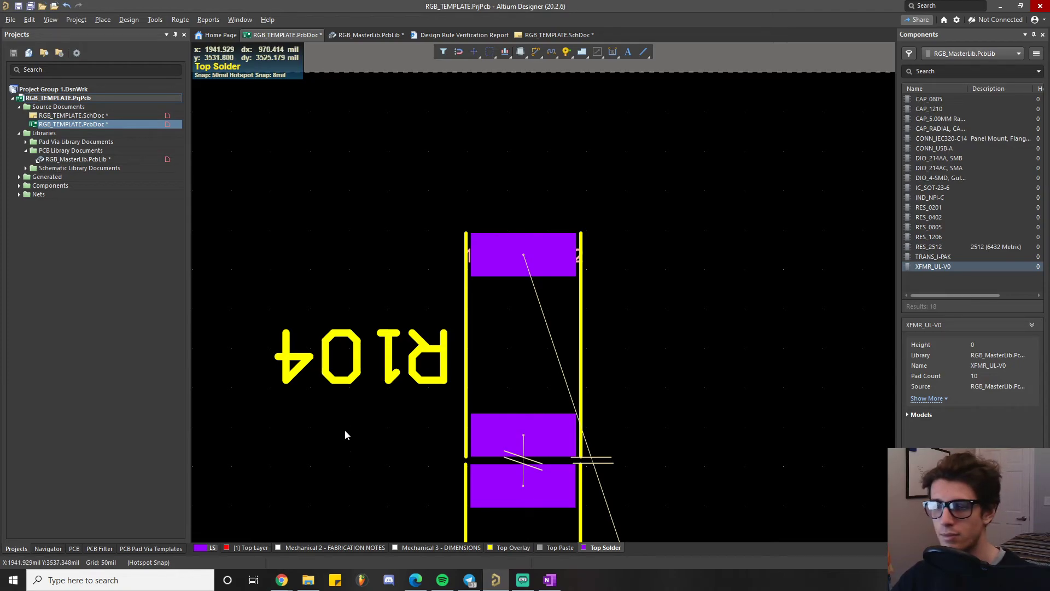
pyautogui.moveTo(347, 424); pyautogui.dragTo(429, 372, button='right')
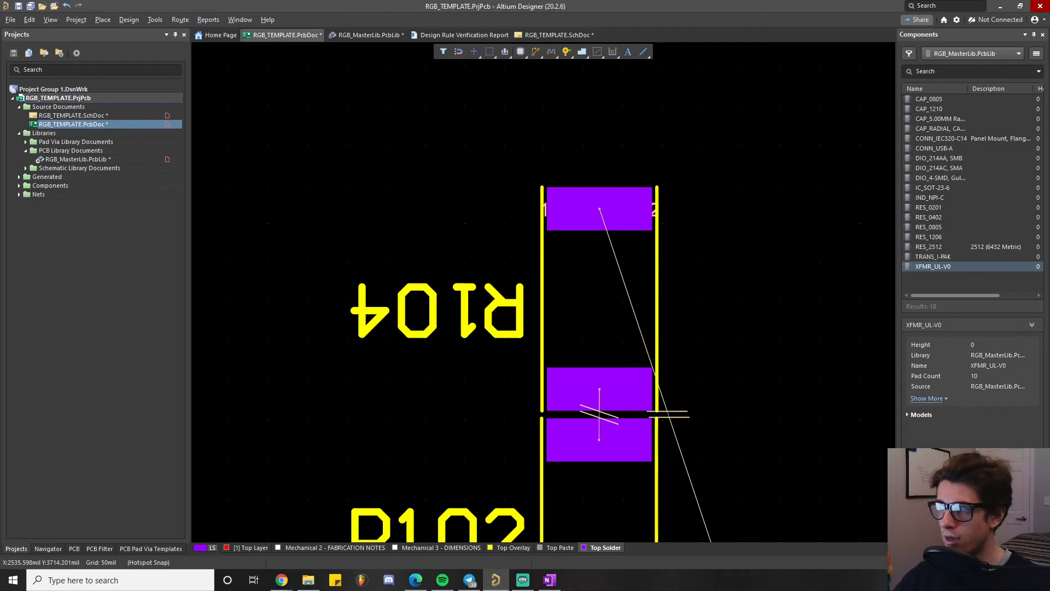
# Switch to the browser showing the Silk To Solder Mask Clearance documentation page
pyautogui.hotkey('alt', 'Tab')
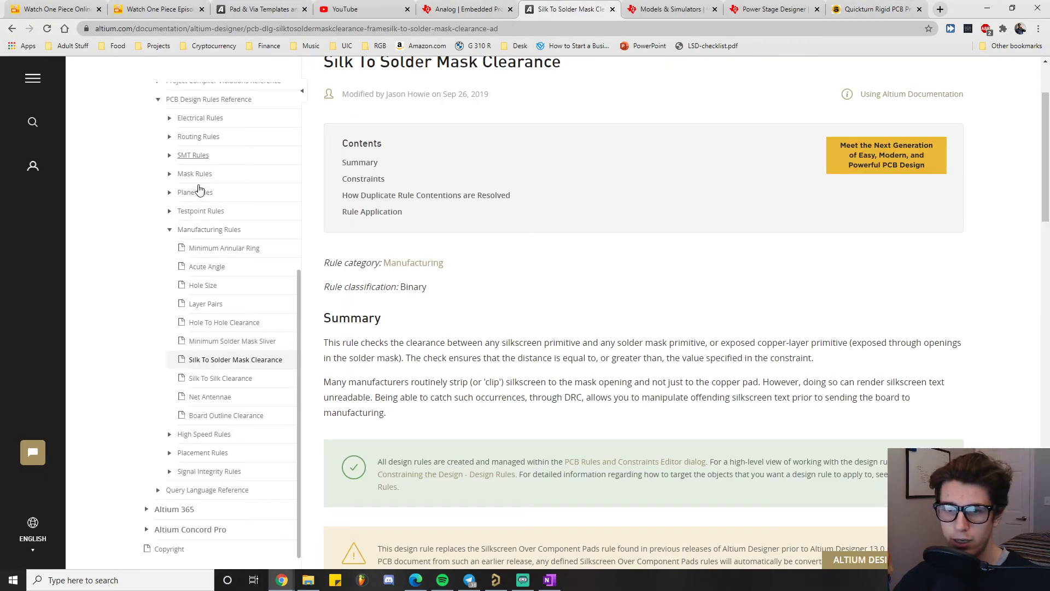